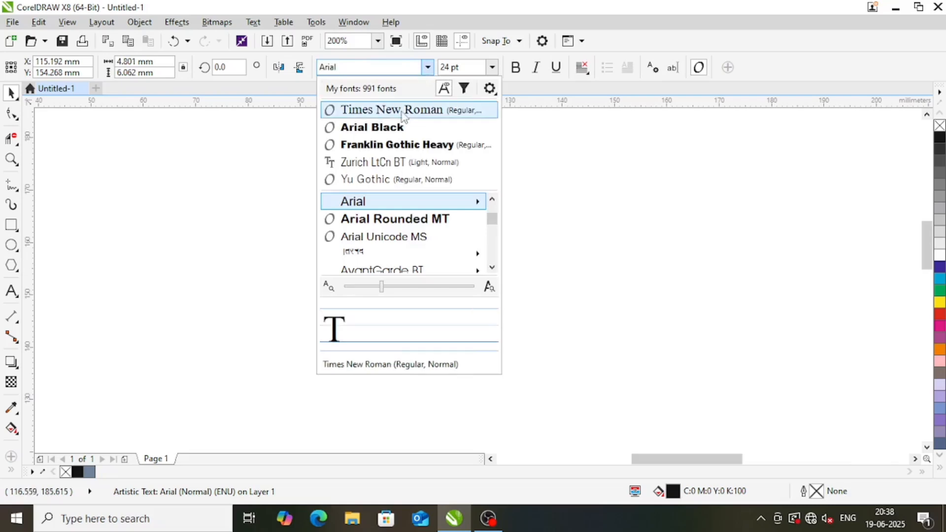
Set the letter T in bold Times New Roman and enlarge it to about 141 pt
{"action": "left_click", "coordinate": [401, 109]}
{"action": "left_click", "coordinate": [516, 67]}
{"action": "left_click_drag", "start_coordinate": [449, 255], "coordinate": [515, 183]}
Place a copy of the T beside the original and change the copy's text to S
{"action": "left_click_drag", "start_coordinate": [451, 236], "coordinate": [609, 243]}
{"action": "key", "text": "F8"}
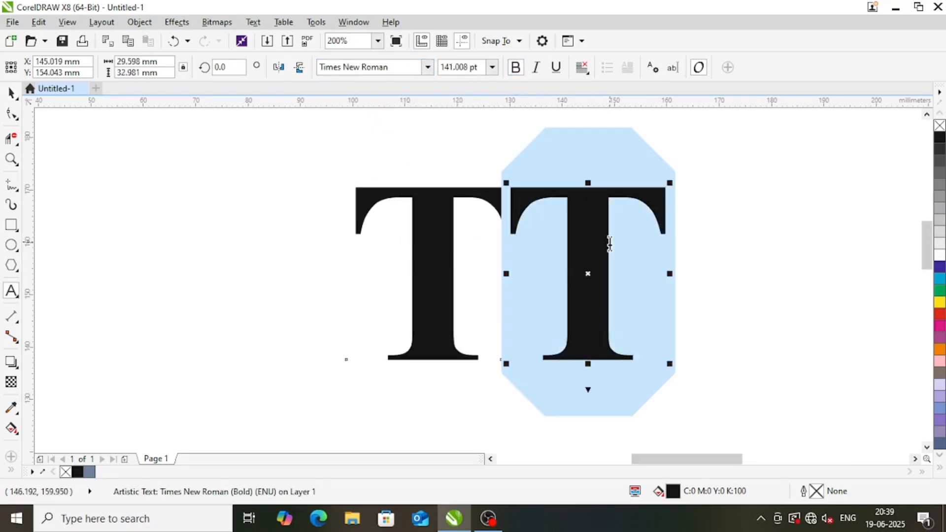
{"action": "type", "text": "S"}
{"action": "key", "text": "ctrl+space"}
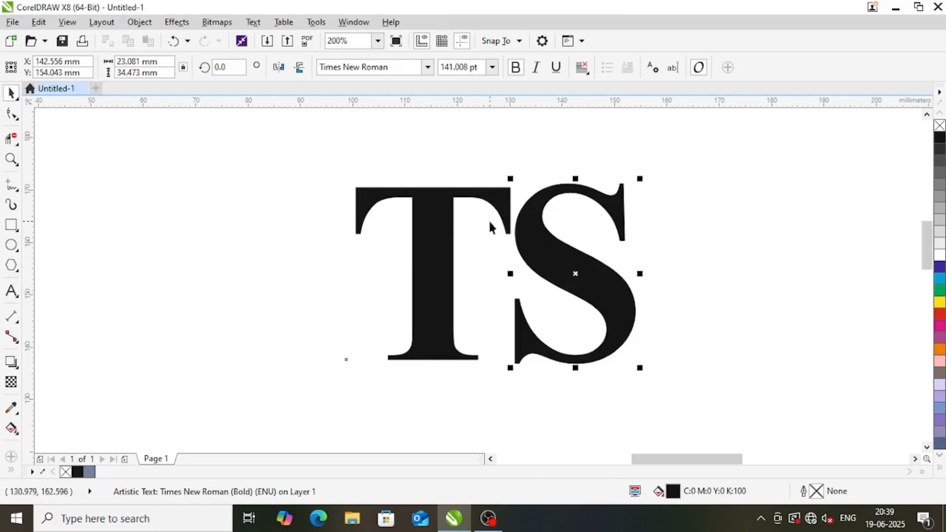
Center the S horizontally over the T and give both letters a black outline with no fill
{"action": "left_click", "coordinate": [431, 218], "text": "shift"}
{"action": "key", "text": "c"}
{"action": "left_click_drag", "start_coordinate": [275, 141], "coordinate": [621, 407]}
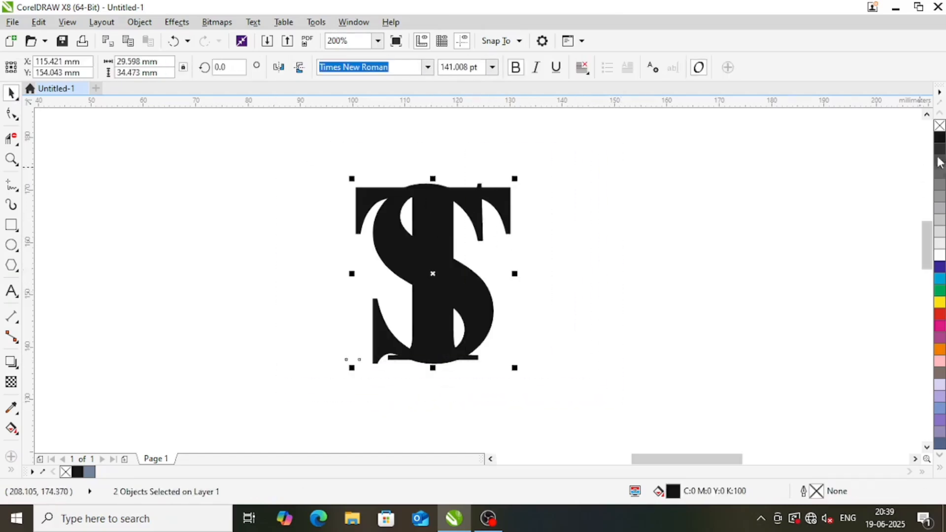
{"action": "right_click", "coordinate": [938, 134]}
{"action": "left_click", "coordinate": [938, 124]}
Shrink the S inside the T to about 18.8 mm wide and 26.7 mm high, with its top edge lowered
{"action": "left_click", "coordinate": [579, 218]}
{"action": "left_click", "coordinate": [492, 318]}
{"action": "left_click_drag", "start_coordinate": [500, 368], "coordinate": [498, 353]}
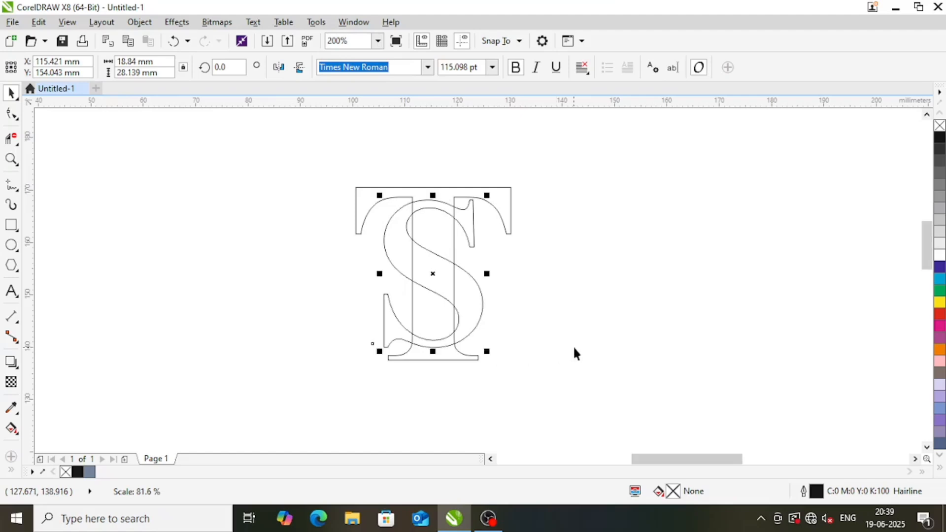
{"action": "left_click", "coordinate": [572, 346]}
{"action": "key", "text": "F2"}
{"action": "left_click_drag", "start_coordinate": [311, 143], "coordinate": [594, 408]}
{"action": "left_click", "coordinate": [496, 206]}
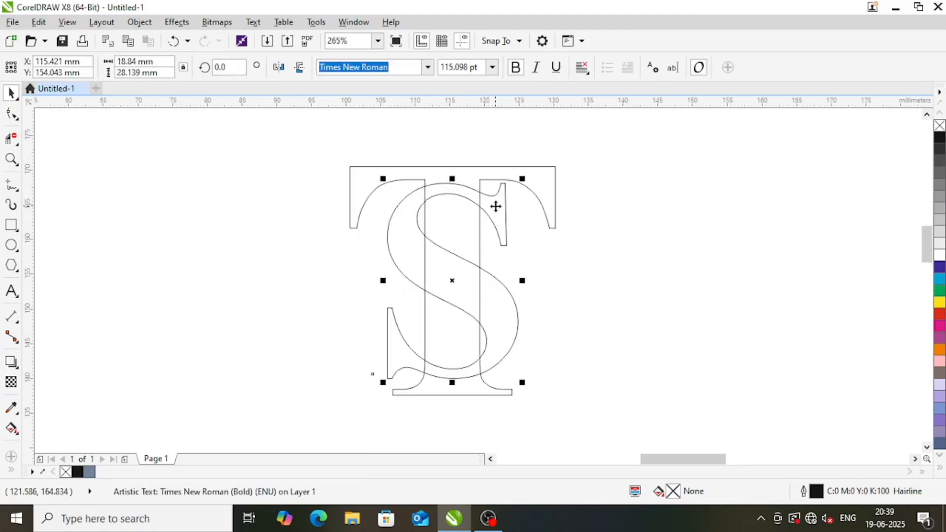
{"action": "left_click_drag", "start_coordinate": [457, 178], "coordinate": [452, 188]}
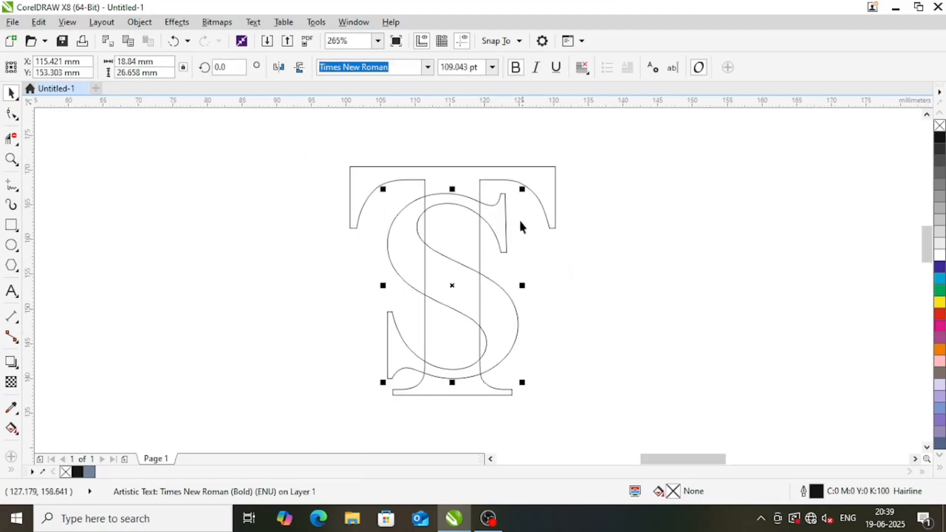
Convert the S and the T to curves
{"action": "left_click", "coordinate": [501, 194], "text": "shift"}
{"action": "left_click", "coordinate": [442, 197]}
{"action": "left_click", "coordinate": [444, 200]}
{"action": "left_click", "coordinate": [140, 22]}
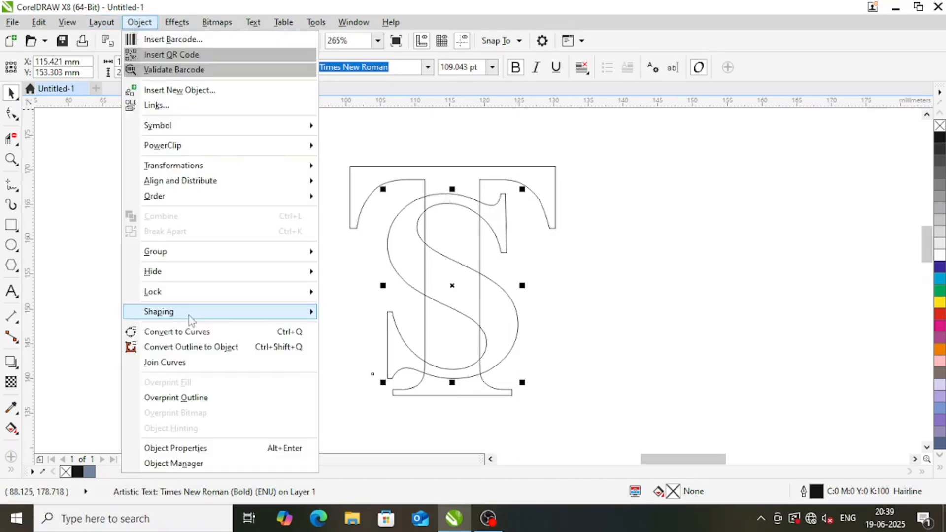
{"action": "left_click", "coordinate": [197, 331]}
{"action": "left_click", "coordinate": [457, 168]}
{"action": "left_click", "coordinate": [139, 22]}
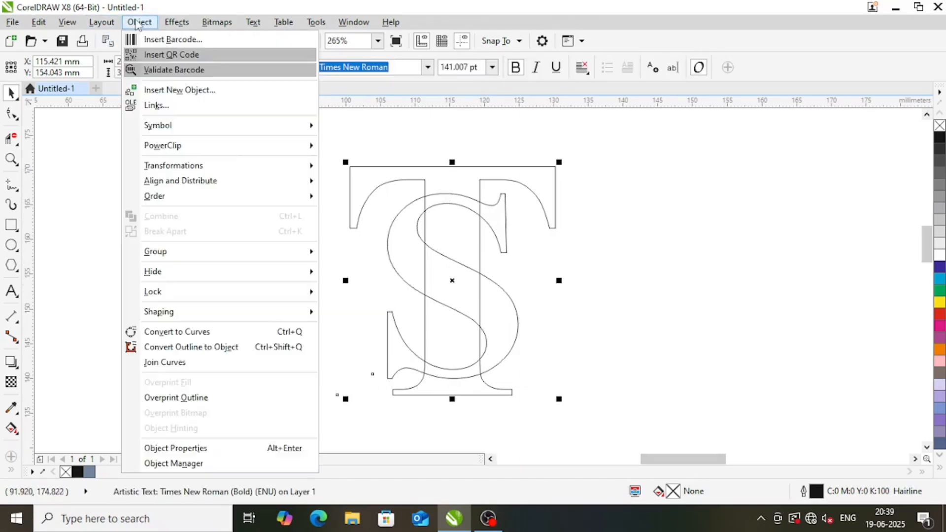
{"action": "left_click", "coordinate": [187, 331]}
{"action": "left_click", "coordinate": [606, 276]}
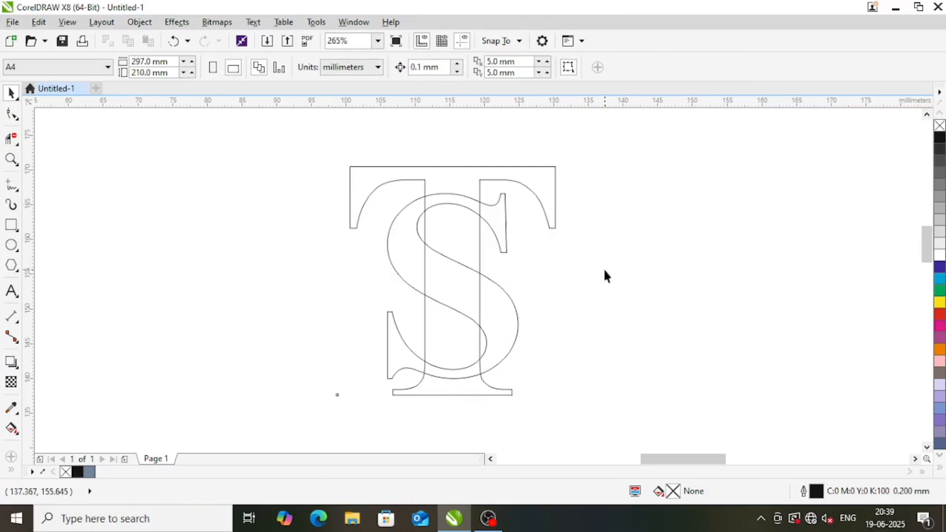
Delete the S's diagonal segments that cross the T's stem, using the Virtual Segment Delete tool
{"action": "key", "text": "z"}
{"action": "left_click_drag", "start_coordinate": [317, 137], "coordinate": [634, 430]}
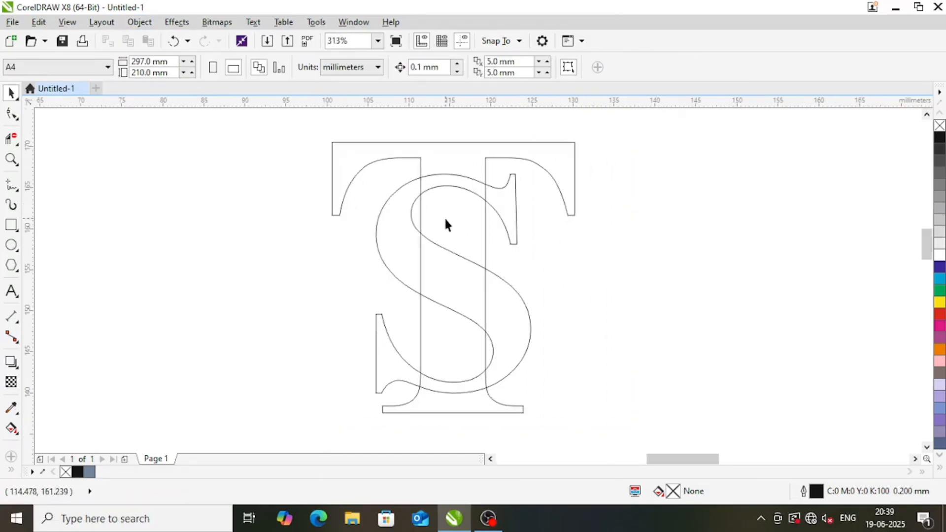
{"action": "left_click", "coordinate": [12, 140]}
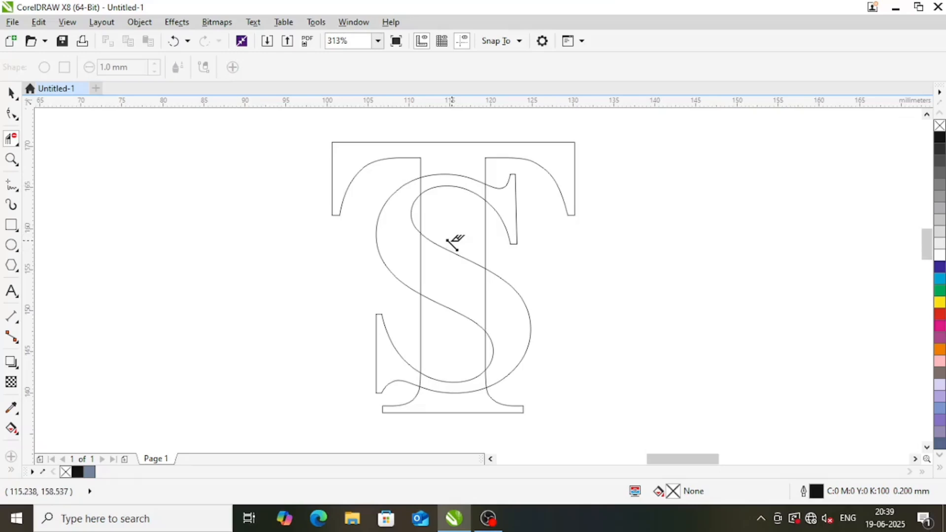
{"action": "mouse_move", "coordinate": [457, 270]}
{"action": "left_mouse_down"}
{"action": "mouse_move", "coordinate": [446, 319]}
{"action": "mouse_move", "coordinate": [471, 360]}
{"action": "left_mouse_up"}
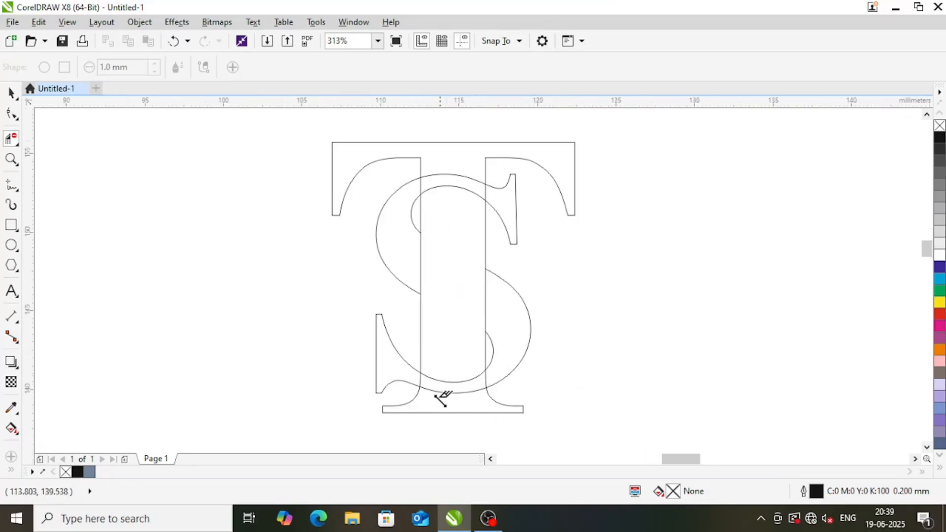
Delete the T's stem segments that run through the lower and upper strokes of the S
{"action": "scroll", "coordinate": [420, 383], "scroll_direction": "up", "scroll_amount": 4}
{"action": "left_click", "coordinate": [364, 334]}
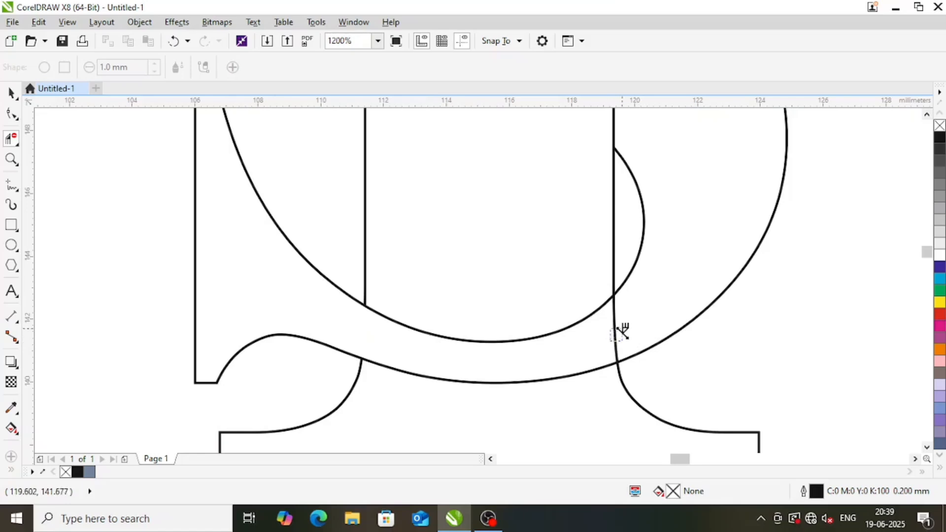
{"action": "left_click", "coordinate": [617, 330]}
{"action": "scroll", "coordinate": [587, 313], "scroll_direction": "down", "scroll_amount": 6}
{"action": "scroll", "coordinate": [559, 247], "scroll_direction": "up", "scroll_amount": 4}
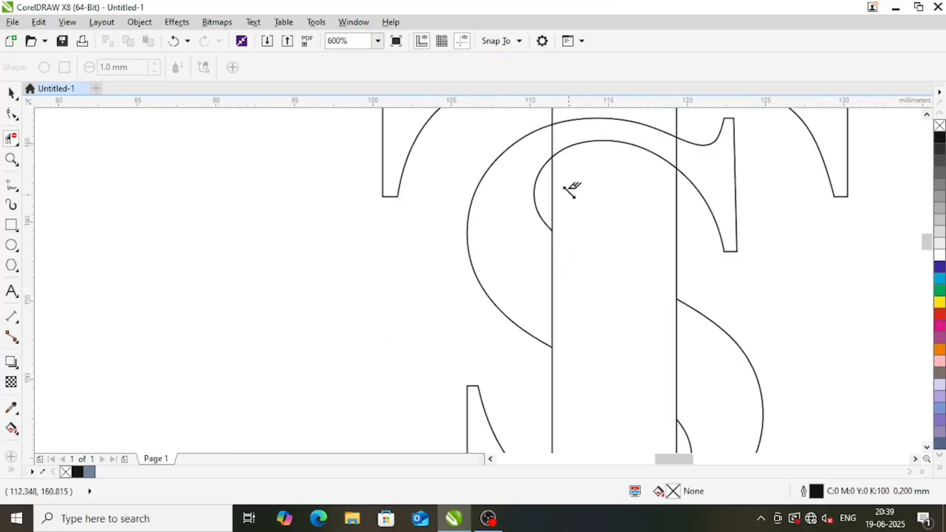
{"action": "left_click", "coordinate": [552, 147]}
{"action": "left_click", "coordinate": [677, 150]}
{"action": "scroll", "coordinate": [628, 205], "scroll_direction": "down", "scroll_amount": 4}
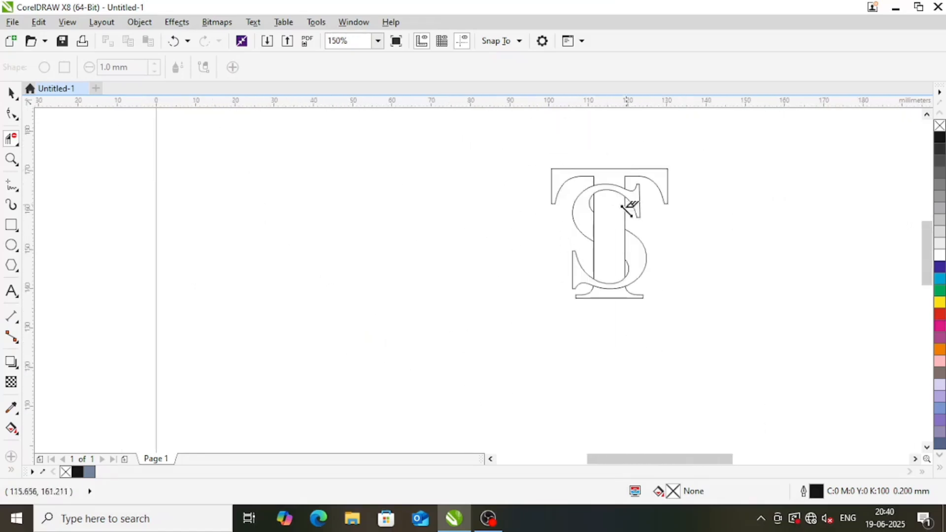
Smart Fill the two S parts and the top, stem and base of the T in blue-gray with a 0.2 mm black outline
{"action": "key", "text": "space"}
{"action": "left_click_drag", "start_coordinate": [532, 140], "coordinate": [740, 332]}
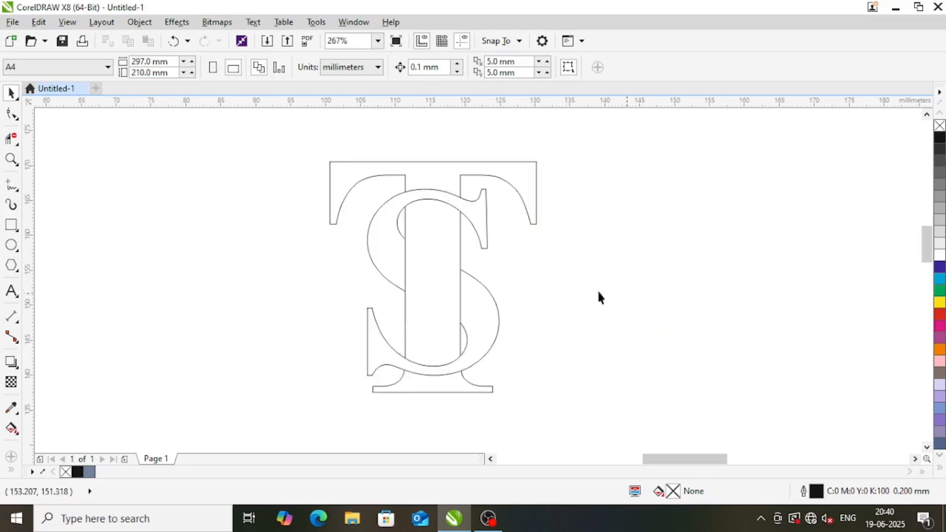
{"action": "left_click", "coordinate": [10, 471]}
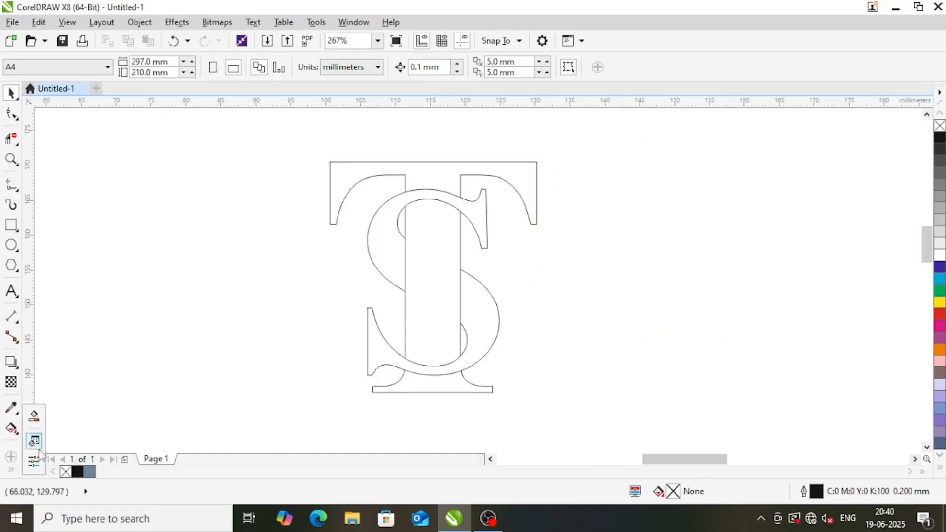
{"action": "left_click", "coordinate": [42, 426]}
{"action": "left_click", "coordinate": [381, 353]}
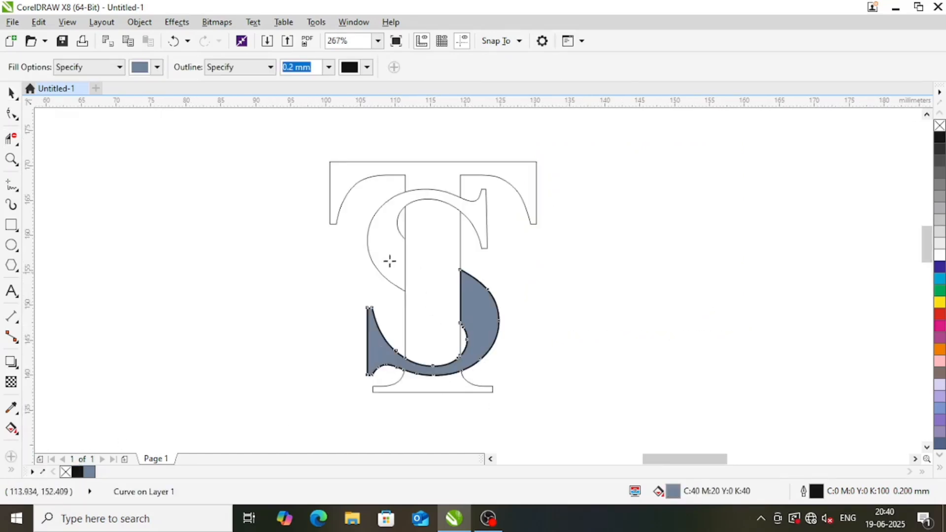
{"action": "left_click", "coordinate": [389, 257]}
{"action": "left_click", "coordinate": [526, 175]}
{"action": "left_click", "coordinate": [443, 249]}
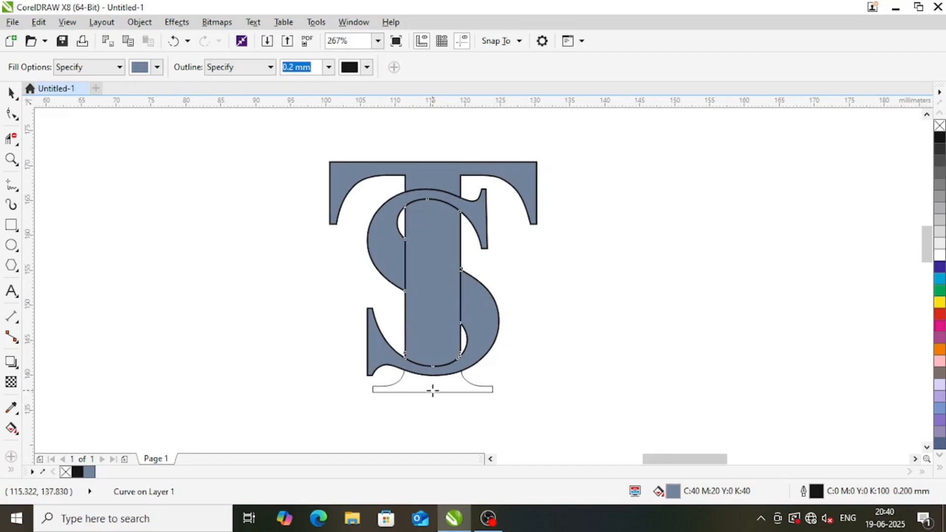
{"action": "left_click", "coordinate": [436, 389]}
{"action": "key", "text": "space"}
{"action": "left_click", "coordinate": [585, 320]}
Move all the filled letter pieces to the right of the outline letters, keeping their arrangement
{"action": "left_click_drag", "start_coordinate": [435, 183], "coordinate": [607, 190]}
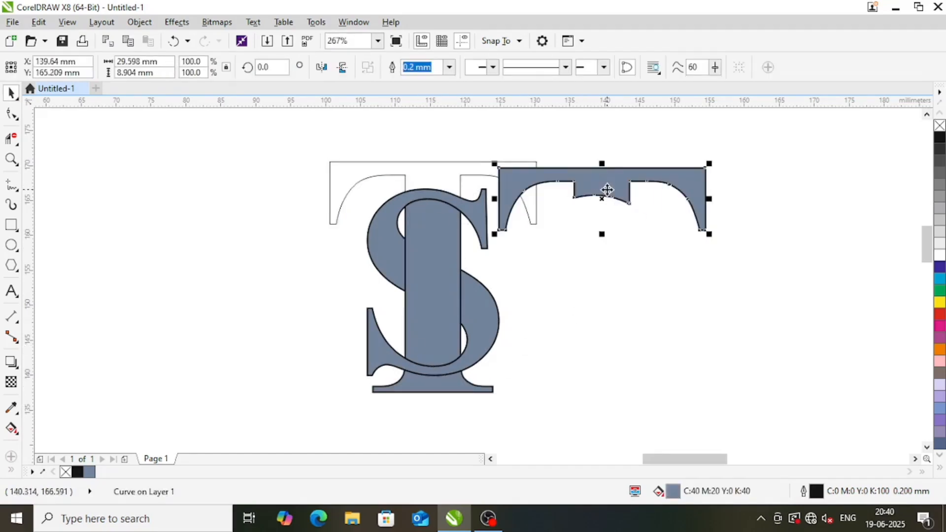
{"action": "key", "text": "ctrl+z"}
{"action": "left_click", "coordinate": [477, 218], "text": "shift"}
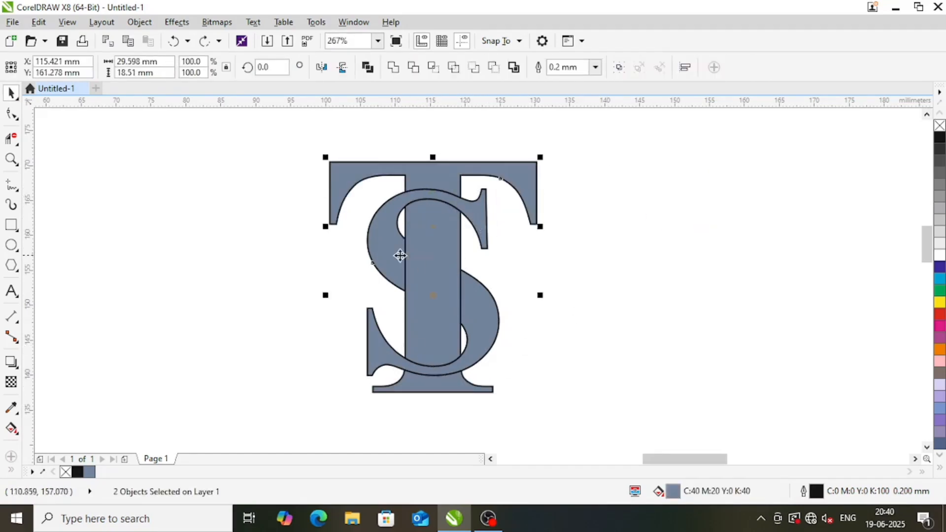
{"action": "left_click_drag", "start_coordinate": [399, 255], "coordinate": [656, 255]}
{"action": "left_click", "coordinate": [489, 302]}
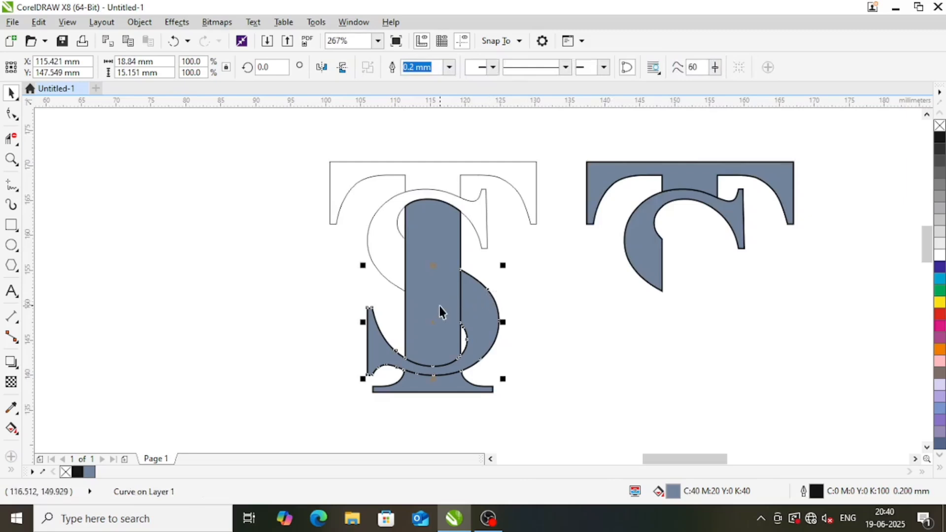
{"action": "left_click_drag", "start_coordinate": [439, 306], "coordinate": [691, 291]}
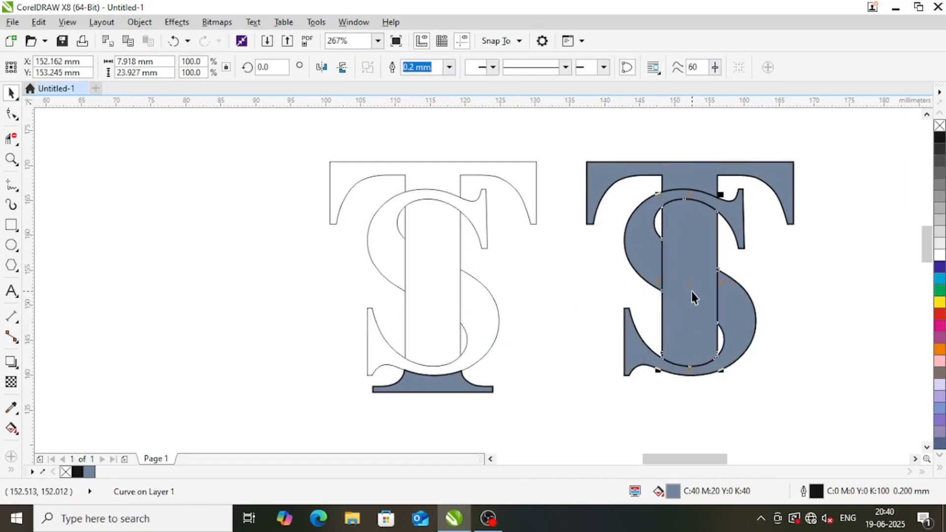
{"action": "left_click_drag", "start_coordinate": [458, 386], "coordinate": [716, 386]}
Delete the original outline letters and move the filled monogram back to about their place
{"action": "left_click_drag", "start_coordinate": [244, 137], "coordinate": [555, 419]}
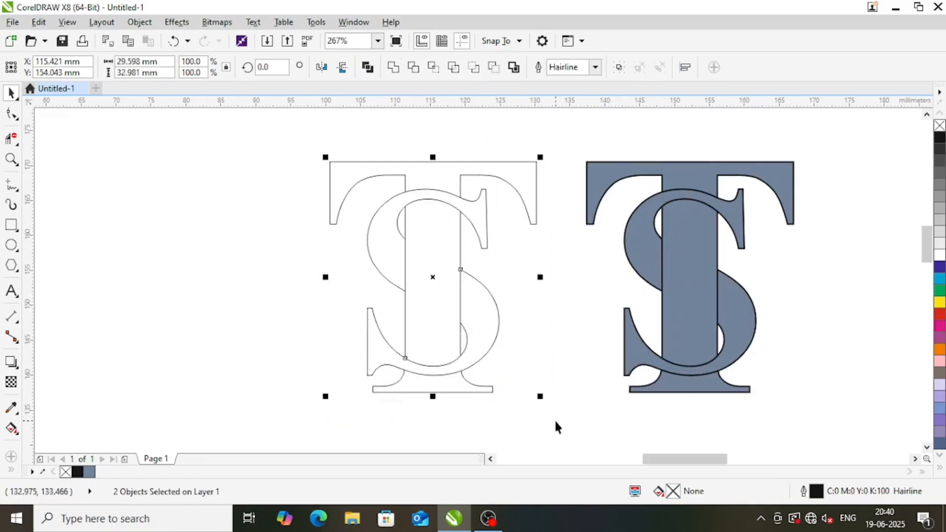
{"action": "key", "text": "Delete"}
{"action": "left_click_drag", "start_coordinate": [502, 116], "coordinate": [847, 418]}
{"action": "left_click_drag", "start_coordinate": [748, 320], "coordinate": [473, 320]}
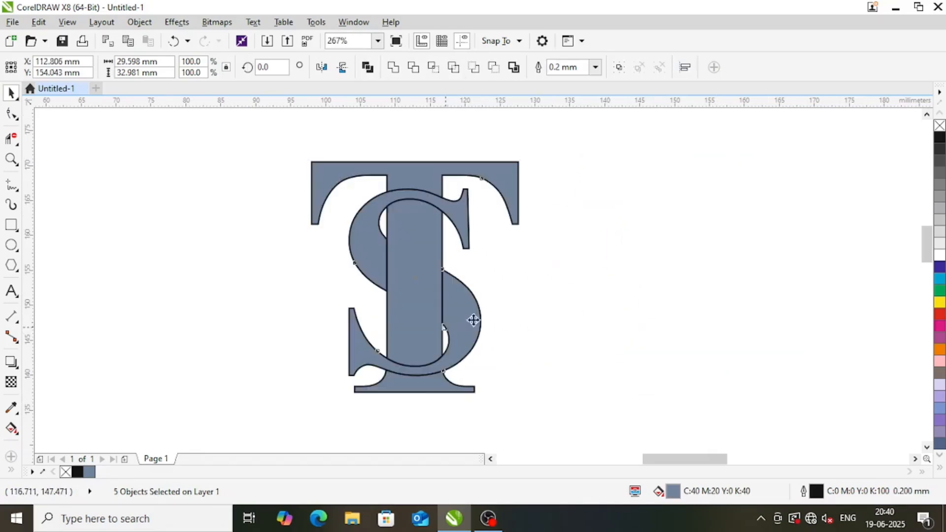
Fill the stem, top and base of the T with red
{"action": "left_click", "coordinate": [407, 256]}
{"action": "left_click", "coordinate": [940, 314]}
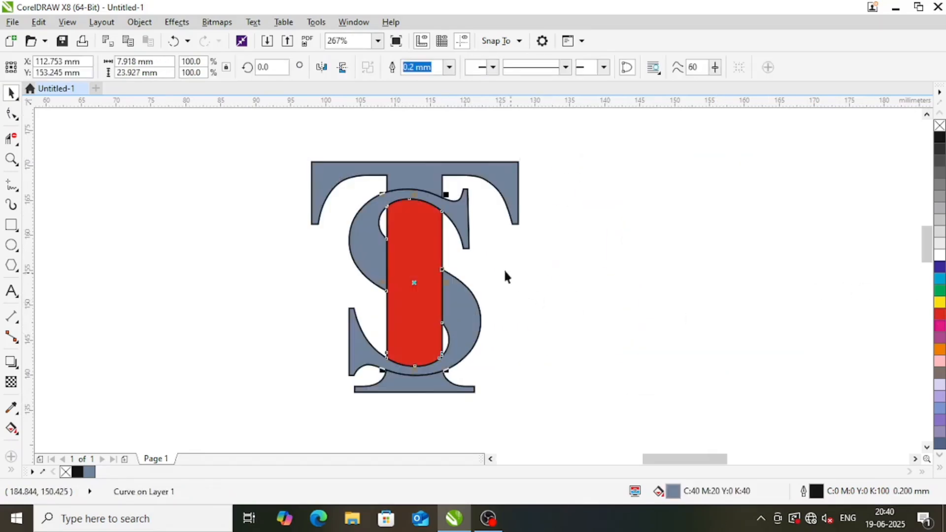
{"action": "left_click", "coordinate": [431, 180]}
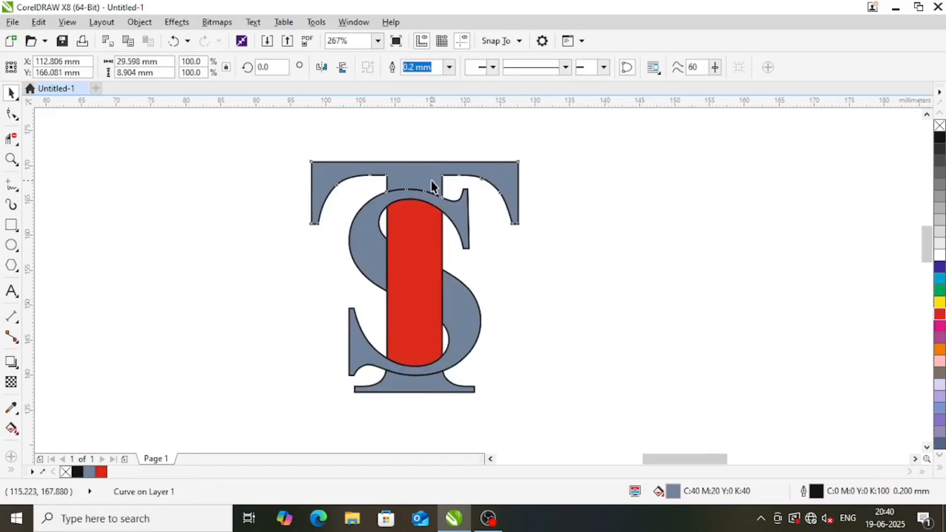
{"action": "left_click", "coordinate": [940, 314]}
{"action": "left_click", "coordinate": [446, 387]}
{"action": "key", "text": "ctrl+r"}
{"action": "left_click", "coordinate": [542, 365]}
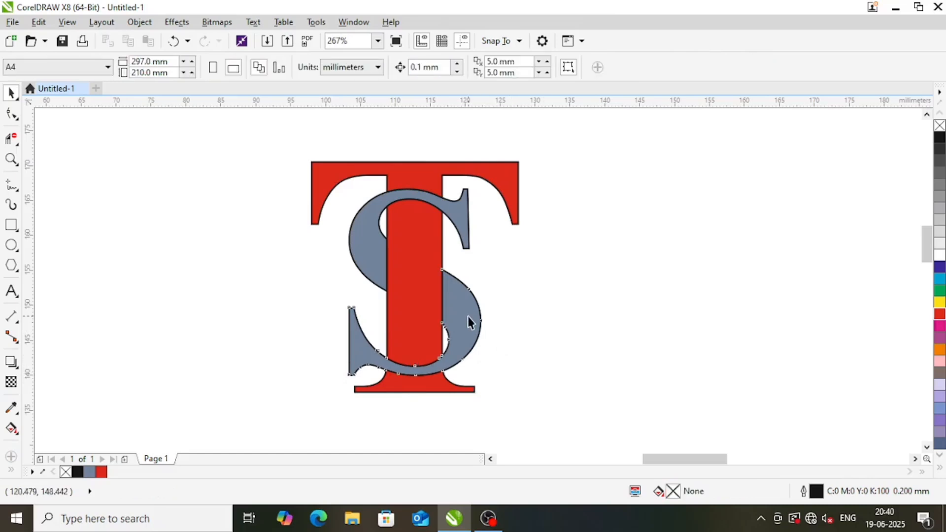
Fill the lower and upper parts of the S with yellow
{"action": "left_click", "coordinate": [466, 321]}
{"action": "left_click", "coordinate": [940, 303]}
{"action": "left_click", "coordinate": [375, 254]}
{"action": "key", "text": "ctrl+r"}
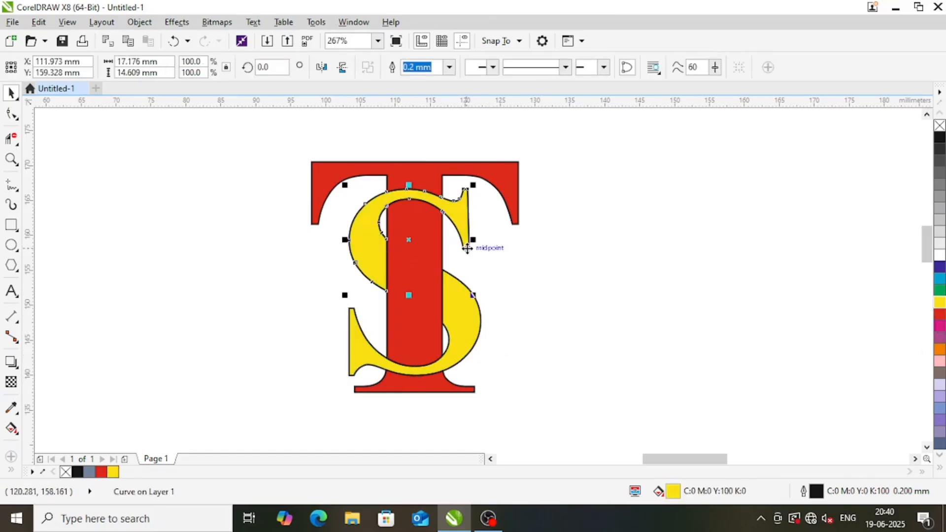
Remove the outline from all five monogram pieces
{"action": "left_click_drag", "start_coordinate": [260, 129], "coordinate": [632, 435]}
{"action": "right_click", "coordinate": [940, 125]}
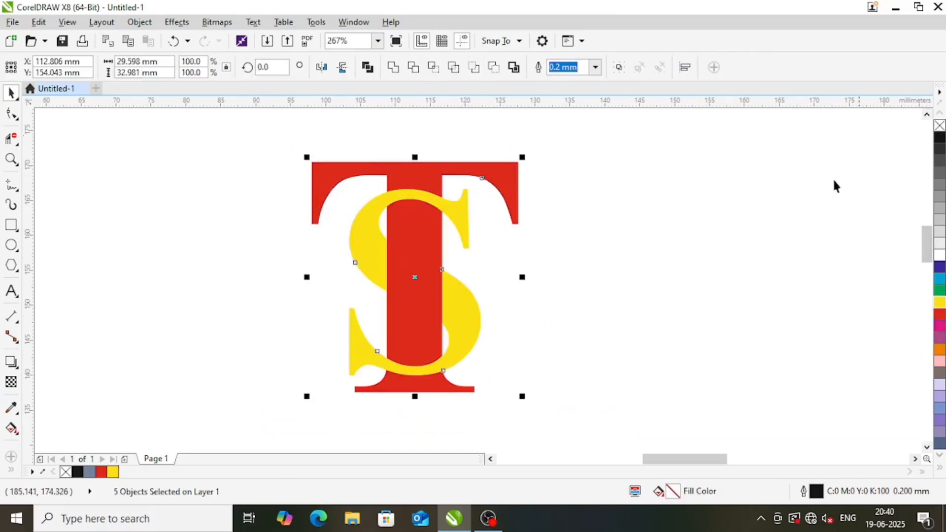
{"action": "left_click", "coordinate": [495, 269]}
{"action": "left_click_drag", "start_coordinate": [267, 150], "coordinate": [625, 410]}
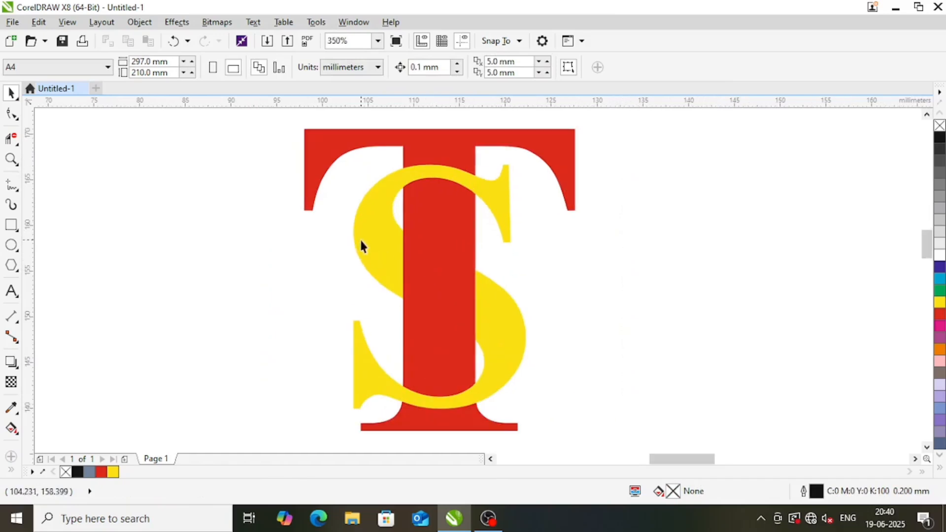
Duplicate the upper S piece in place and fill the copy with black
{"action": "left_click", "coordinate": [369, 237]}
{"action": "right_click", "coordinate": [374, 241]}
{"action": "left_click", "coordinate": [402, 262]}
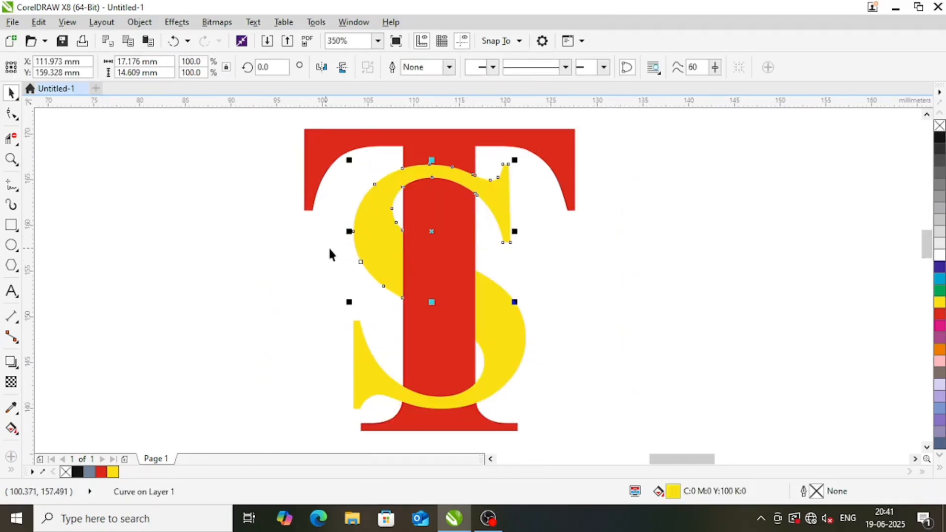
{"action": "left_click", "coordinate": [941, 315]}
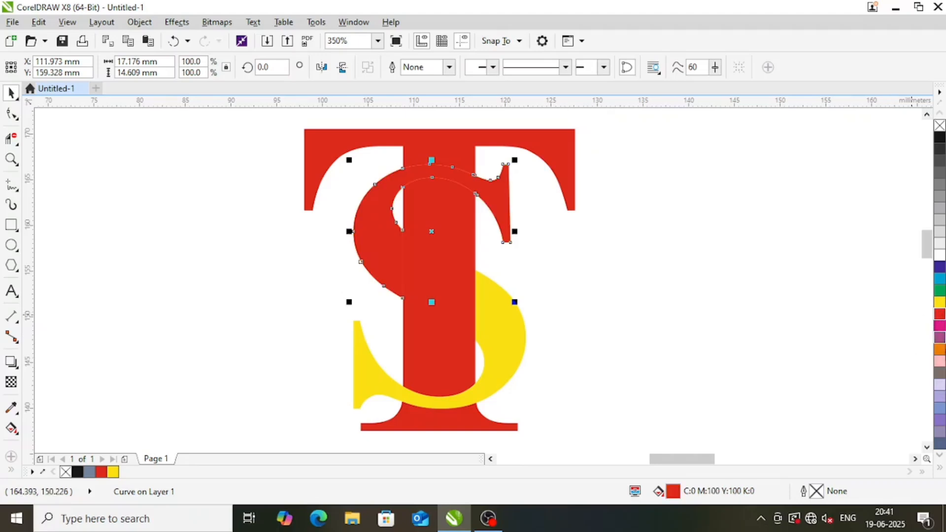
{"action": "left_click", "coordinate": [941, 138]}
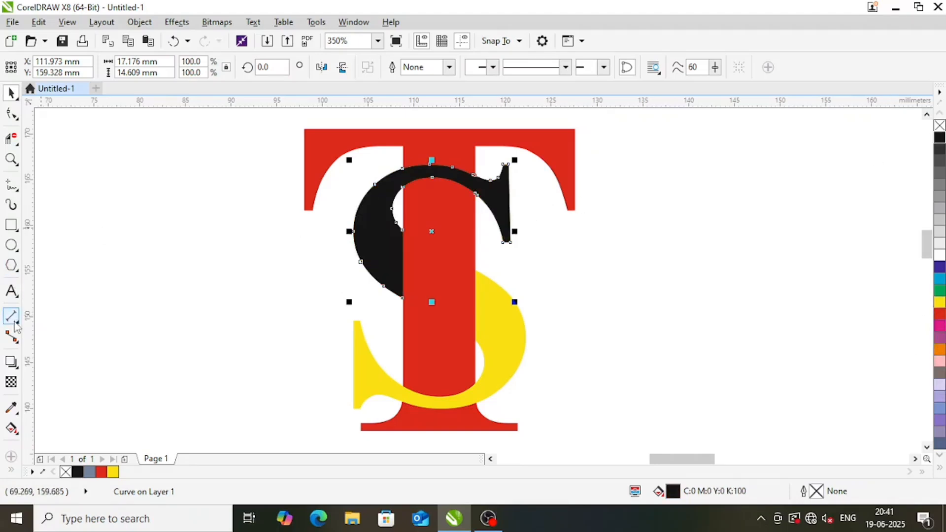
Apply a linear transparency to the black S copy, fading it from the T's stem toward the S's outer left curve
{"action": "left_click", "coordinate": [11, 382]}
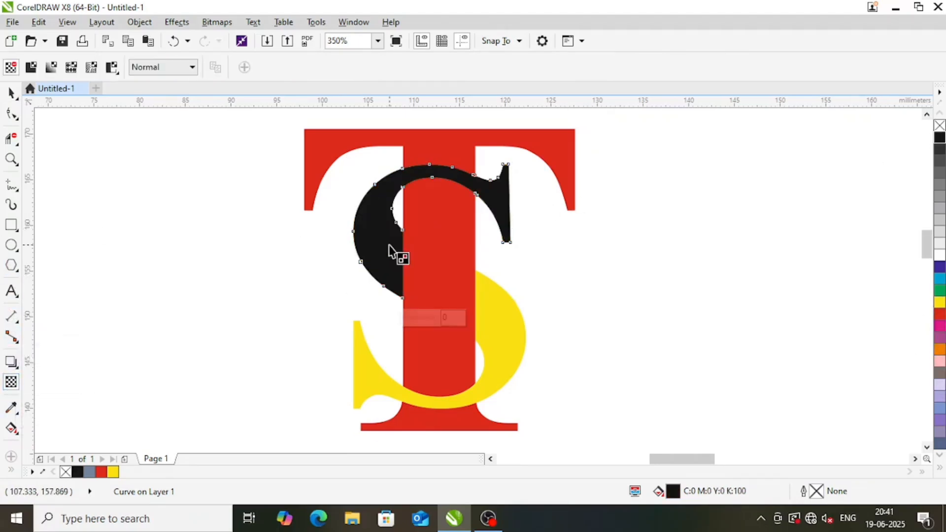
{"action": "mouse_move", "coordinate": [386, 252]}
{"action": "left_mouse_down"}
{"action": "mouse_move", "coordinate": [383, 157]}
{"action": "mouse_move", "coordinate": [390, 269]}
{"action": "left_mouse_up"}
{"action": "left_click_drag", "start_coordinate": [383, 155], "coordinate": [401, 262]}
{"action": "key", "text": "space"}
{"action": "left_click", "coordinate": [608, 265]}
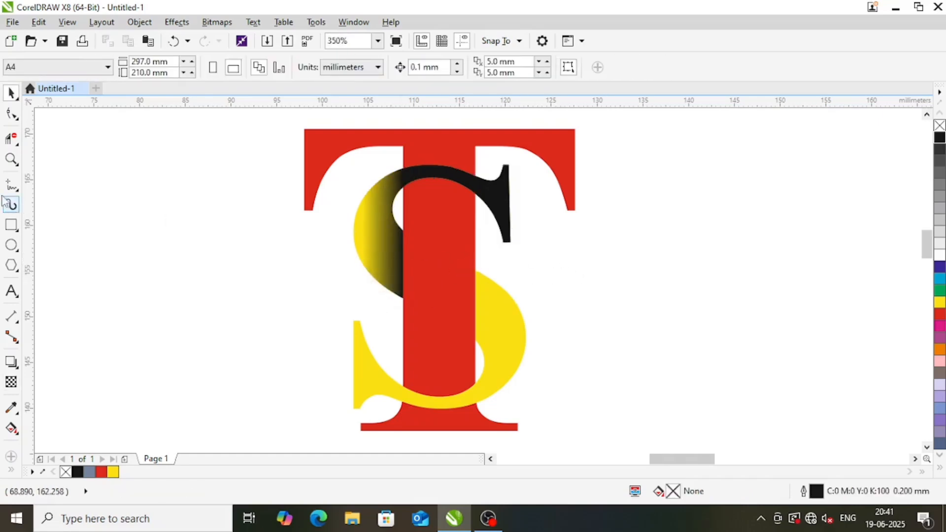
Draw a rectangle of about 21 x 16 mm over the left half of the upper S and trim the black copy with it
{"action": "left_click", "coordinate": [12, 226]}
{"action": "left_click_drag", "start_coordinate": [239, 152], "coordinate": [432, 298]}
{"action": "key", "text": "space"}
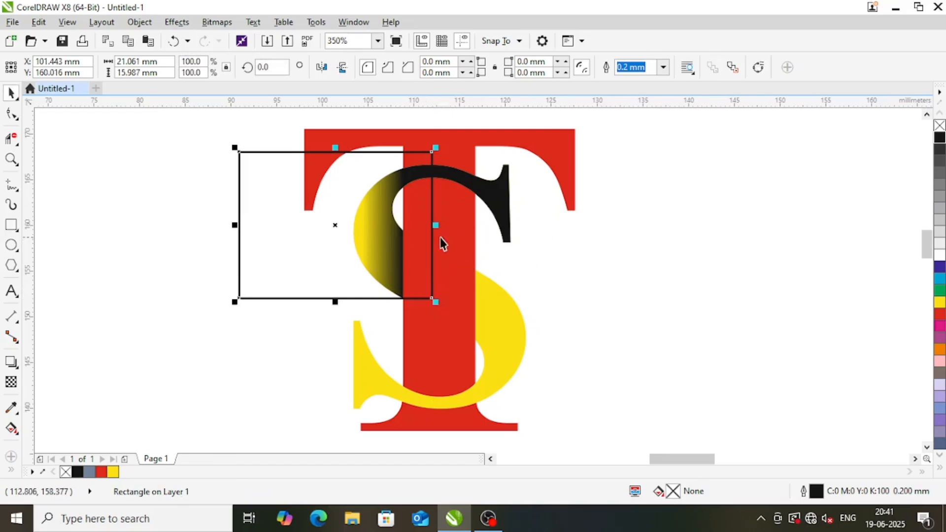
{"action": "left_click", "coordinate": [471, 179], "text": "shift"}
{"action": "left_click", "coordinate": [413, 67]}
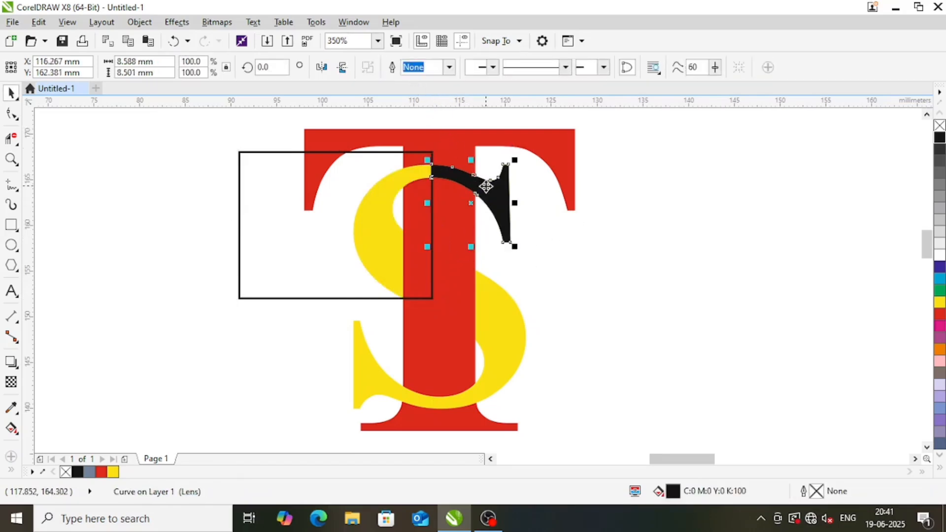
Try to intersect the rectangle with the lower S piece
{"action": "key", "text": "ctrl+z"}
{"action": "key", "text": "ctrl+shift+z"}
{"action": "left_click", "coordinate": [331, 230]}
{"action": "left_click", "coordinate": [487, 320], "text": "shift"}
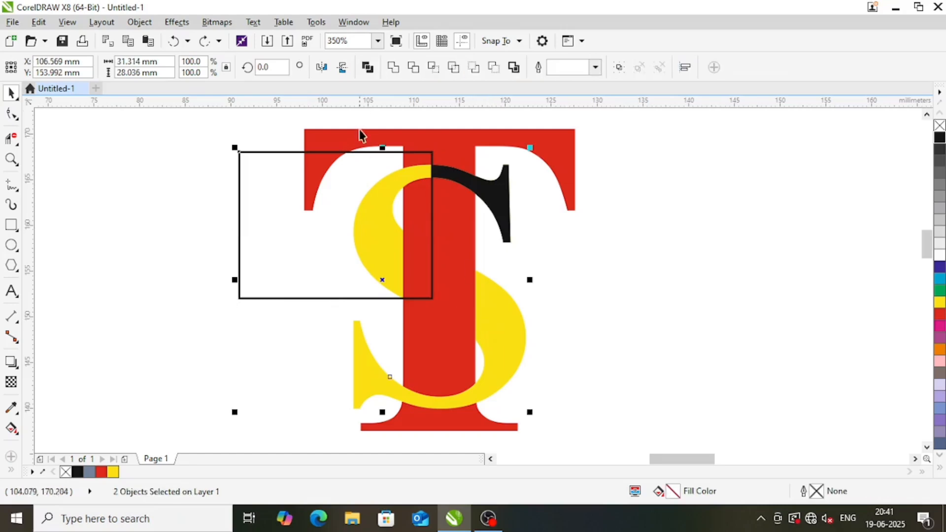
{"action": "left_click", "coordinate": [434, 68]}
{"action": "left_click", "coordinate": [596, 292]}
{"action": "left_click", "coordinate": [472, 296]}
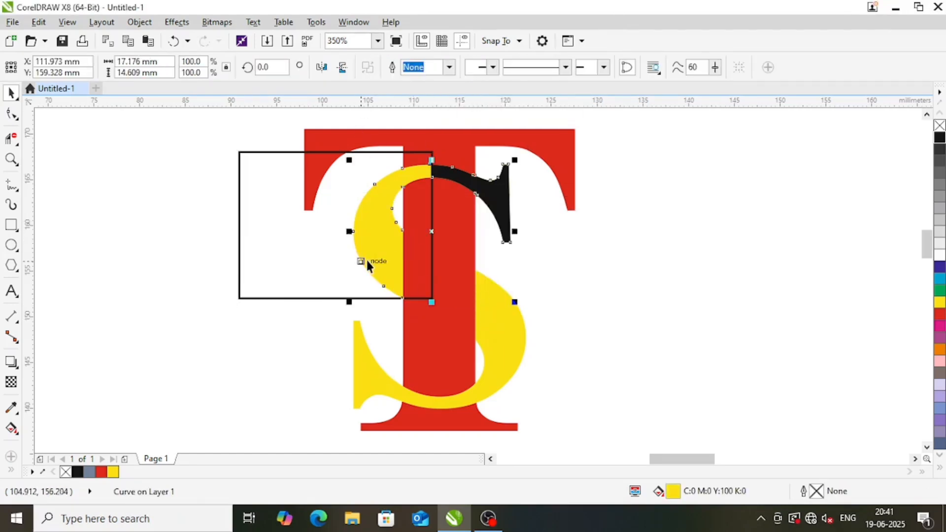
{"action": "left_click_drag", "start_coordinate": [367, 261], "coordinate": [162, 248]}
{"action": "key", "text": "ctrl+z"}
Move the rectangle left of the monogram and fade the black upper S tip toward the T's stem with a linear transparency
{"action": "left_click", "coordinate": [610, 275]}
{"action": "left_click_drag", "start_coordinate": [316, 233], "coordinate": [188, 246]}
{"action": "left_click", "coordinate": [477, 191]}
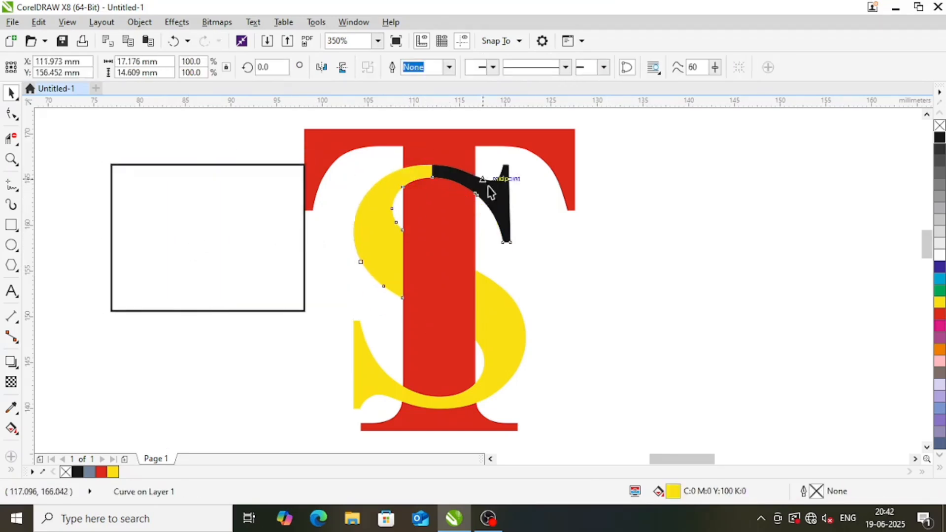
{"action": "left_click", "coordinate": [10, 382]}
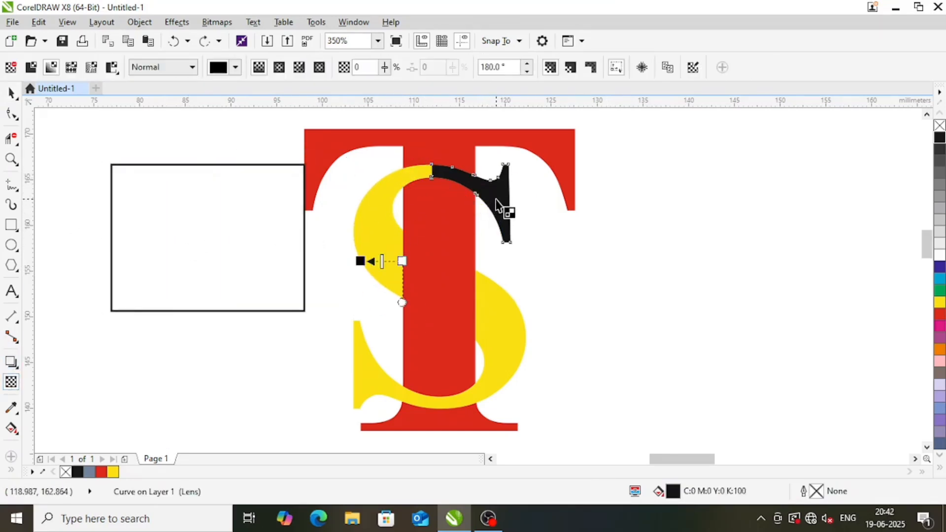
{"action": "left_click_drag", "start_coordinate": [501, 194], "coordinate": [452, 167]}
{"action": "scroll", "coordinate": [498, 208], "scroll_direction": "up", "scroll_amount": 3}
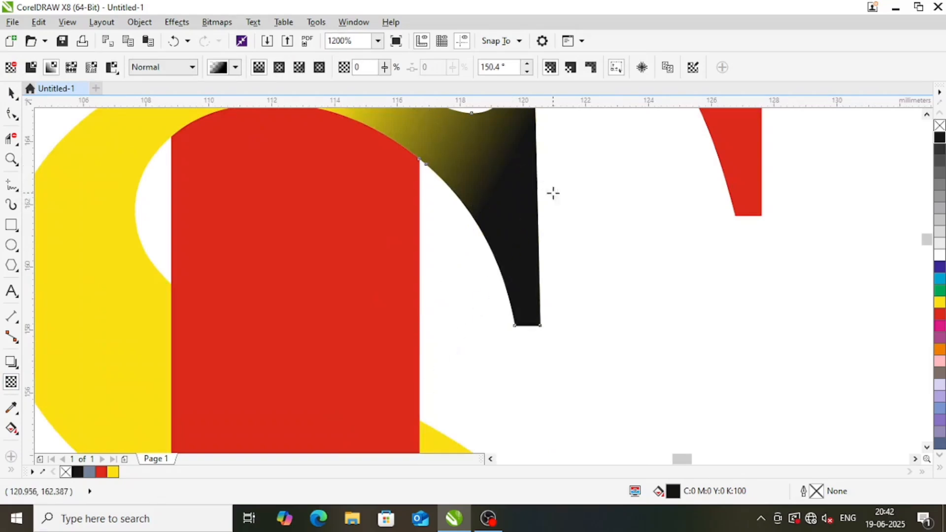
{"action": "scroll", "coordinate": [551, 195], "scroll_direction": "down", "scroll_amount": 4}
{"action": "key", "text": "space"}
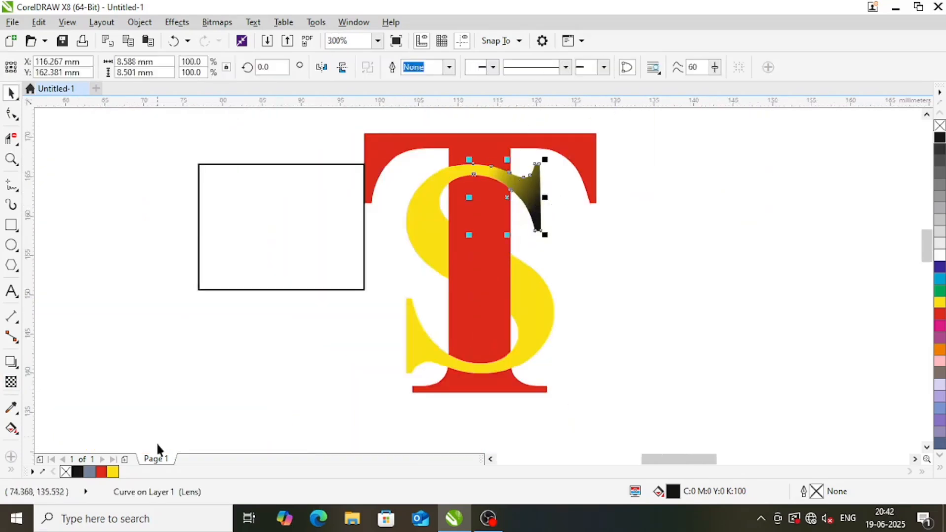
Recolor the upper S's shaded tip and the lower S piece with dark red C:9 M:100 Y:55 K:47
{"action": "left_click", "coordinate": [939, 314]}
{"action": "left_click", "coordinate": [928, 320]}
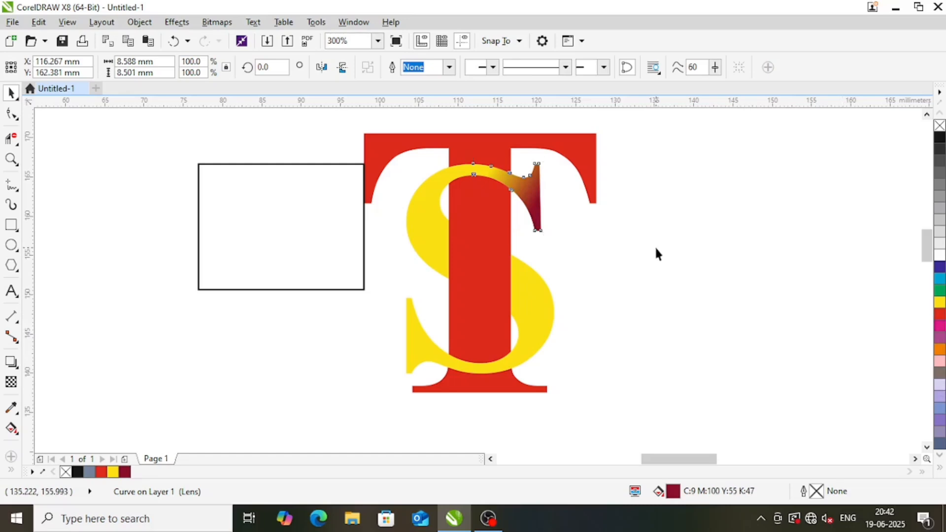
{"action": "left_click", "coordinate": [656, 250]}
{"action": "left_click", "coordinate": [435, 356]}
{"action": "key", "text": "ctrl+r"}
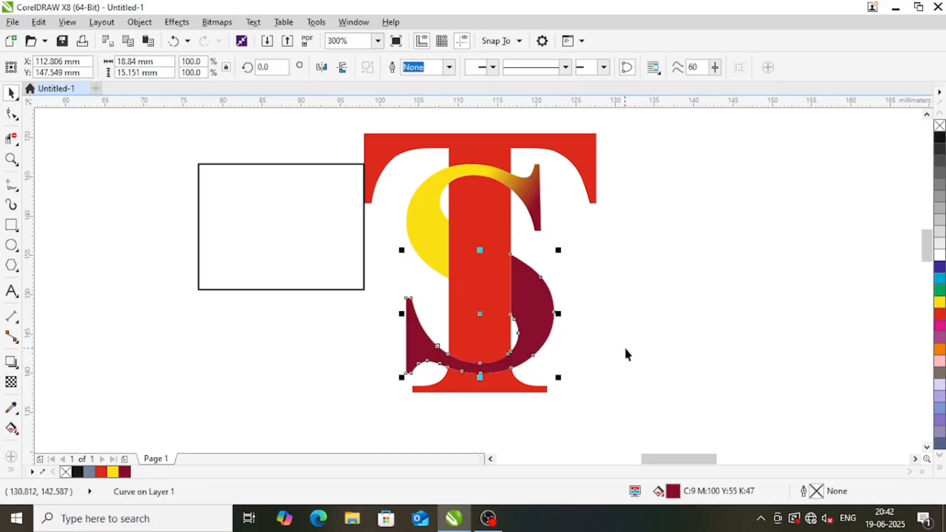
{"action": "left_click", "coordinate": [624, 347]}
Apply a linear fountain fill to the lower S from dark red beside the stem to yellow-green at its lower-left end
{"action": "left_click", "coordinate": [536, 313]}
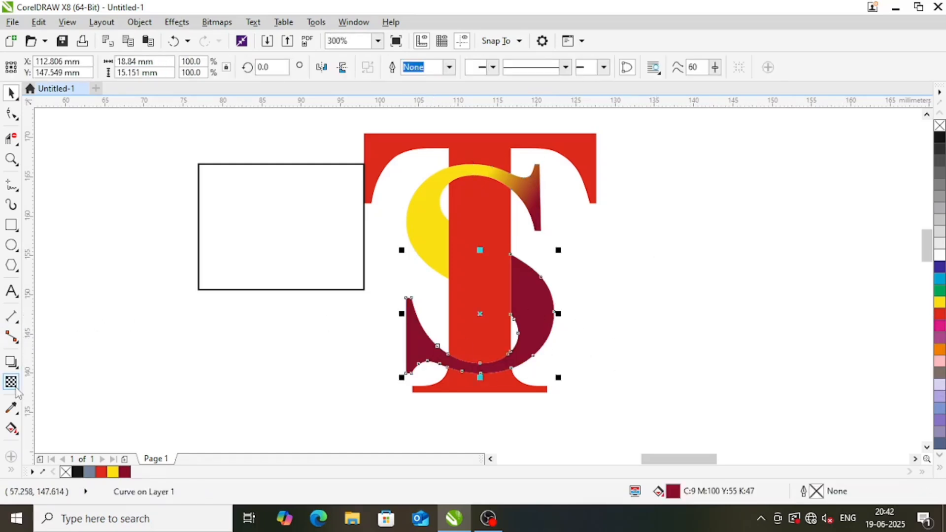
{"action": "left_click", "coordinate": [12, 429]}
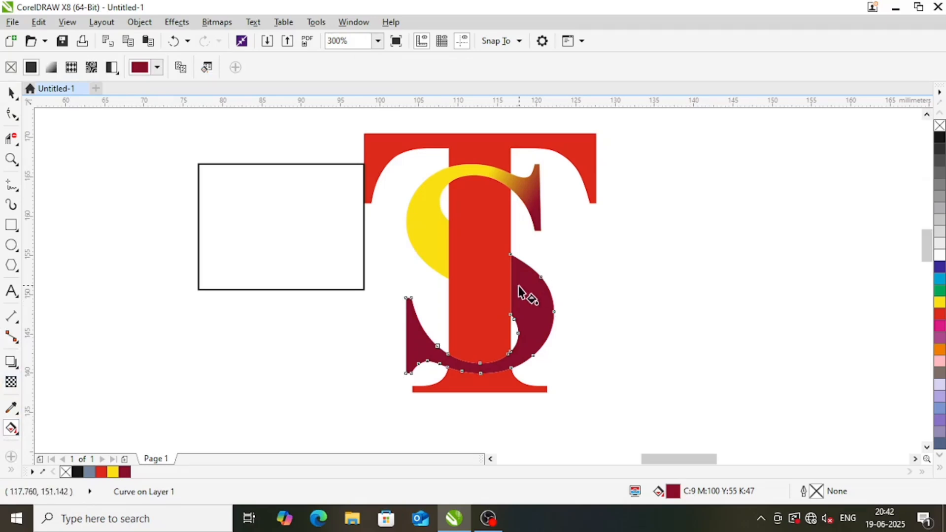
{"action": "left_click_drag", "start_coordinate": [519, 286], "coordinate": [437, 347]}
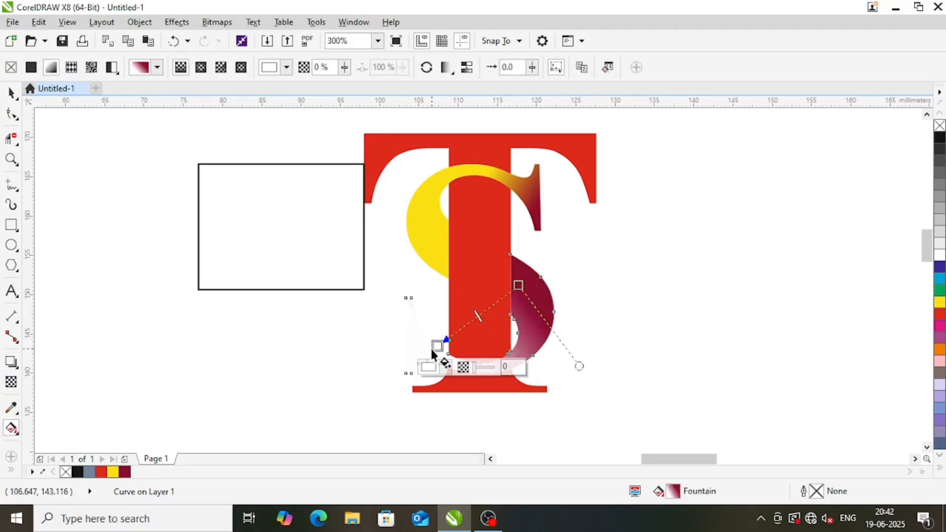
{"action": "left_click", "coordinate": [429, 366]}
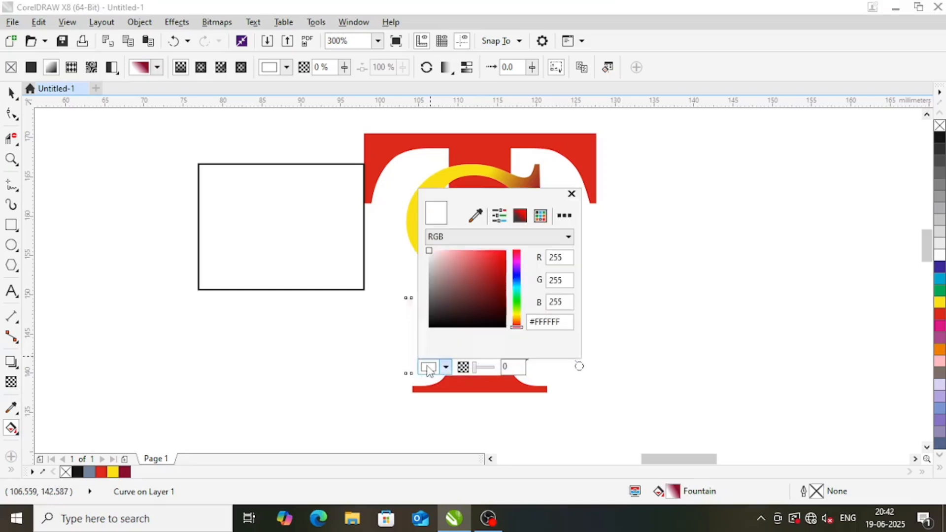
{"action": "left_click", "coordinate": [491, 260]}
{"action": "left_click_drag", "start_coordinate": [473, 200], "coordinate": [735, 194]}
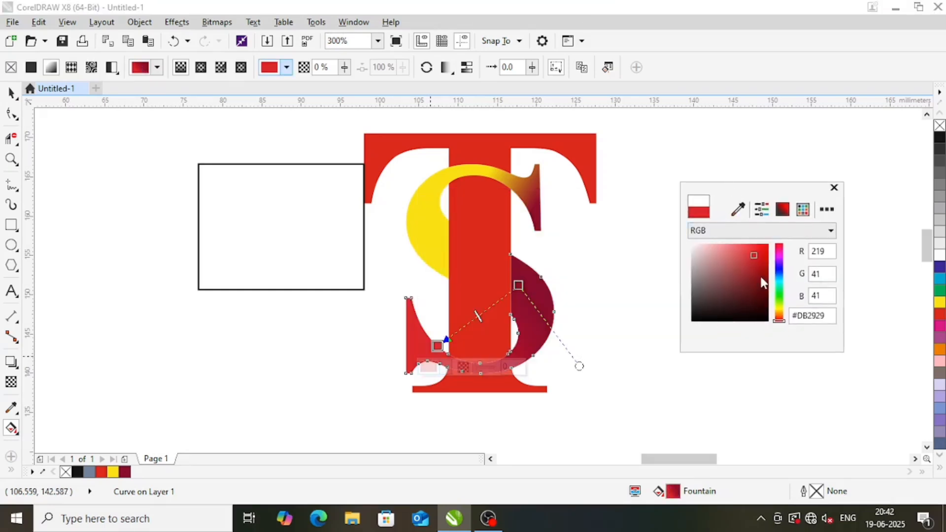
{"action": "left_click", "coordinate": [781, 289]}
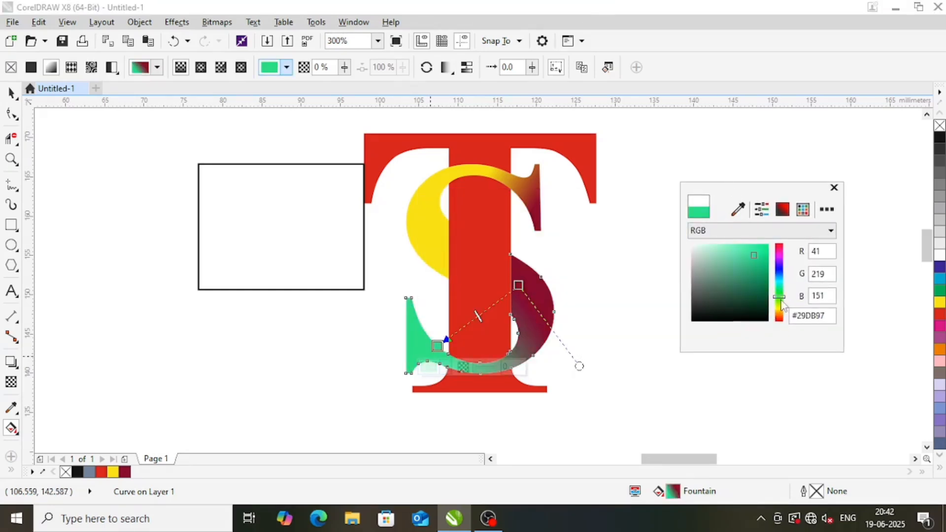
{"action": "left_click_drag", "start_coordinate": [781, 301], "coordinate": [782, 306]}
{"action": "left_click", "coordinate": [766, 163]}
{"action": "key", "text": "space"}
{"action": "left_click", "coordinate": [737, 254]}
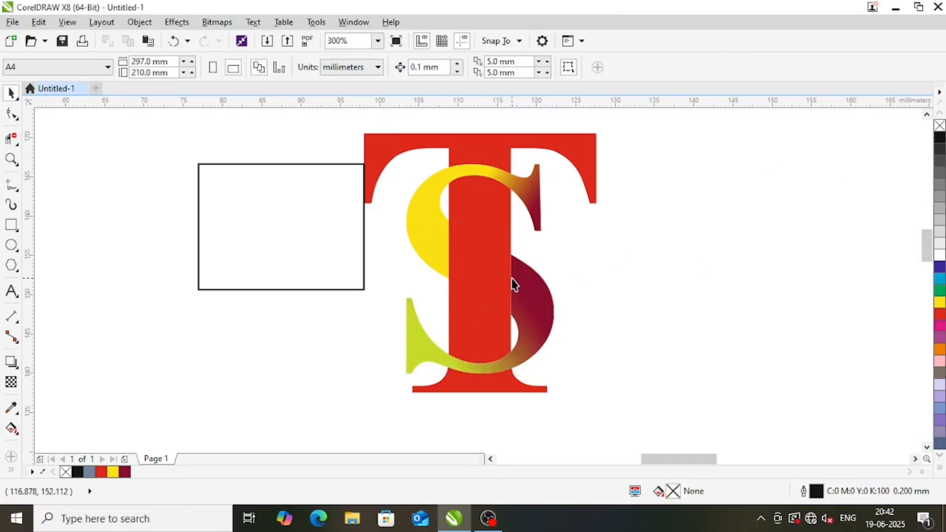
Apply a vertical linear fountain fill to the T's top piece, running from red down to very dark red
{"action": "left_click", "coordinate": [490, 149]}
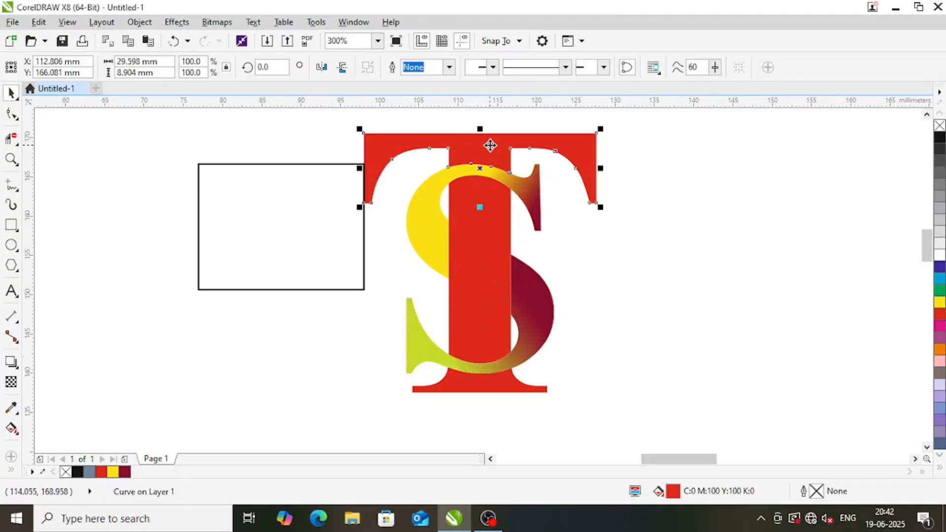
{"action": "left_click", "coordinate": [12, 428]}
{"action": "left_click_drag", "start_coordinate": [484, 143], "coordinate": [483, 163]}
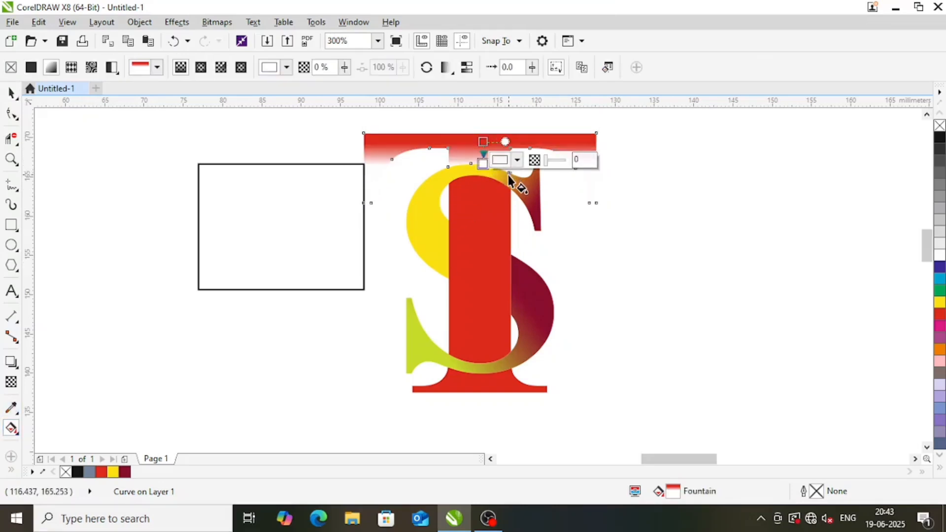
{"action": "left_click", "coordinate": [517, 159]}
{"action": "left_click", "coordinate": [573, 243]}
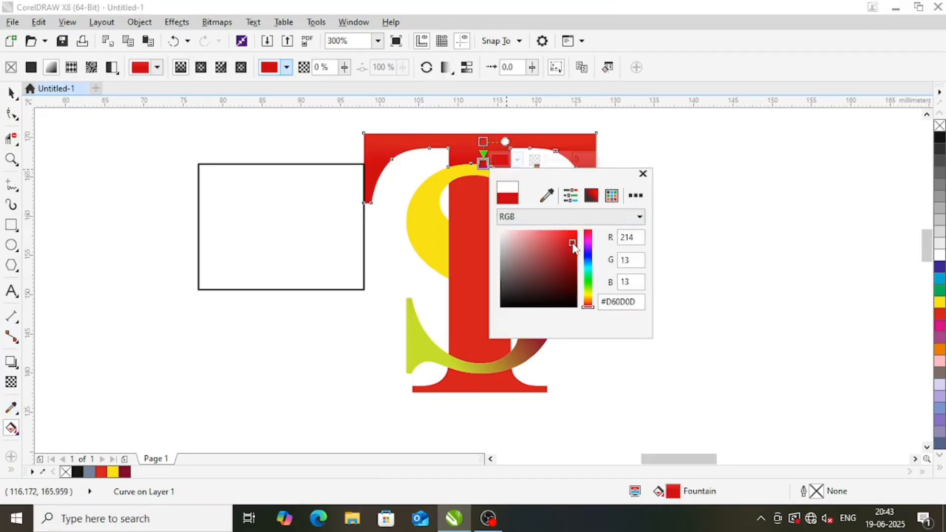
{"action": "left_click", "coordinate": [567, 277]}
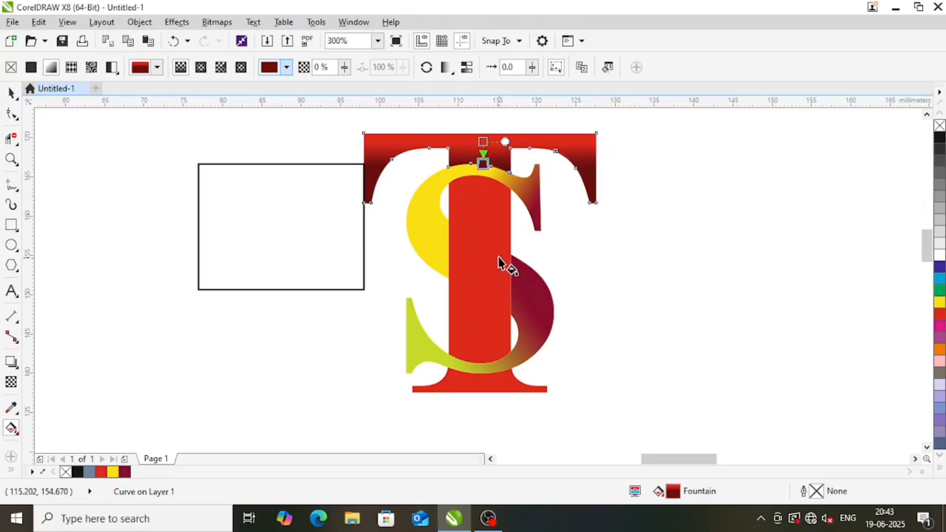
Sample the dark red C:13 M:100 Y:100 K:61 from the T's top piece and fill the T's stem with it
{"action": "left_click", "coordinate": [498, 260]}
{"action": "left_click", "coordinate": [11, 407]}
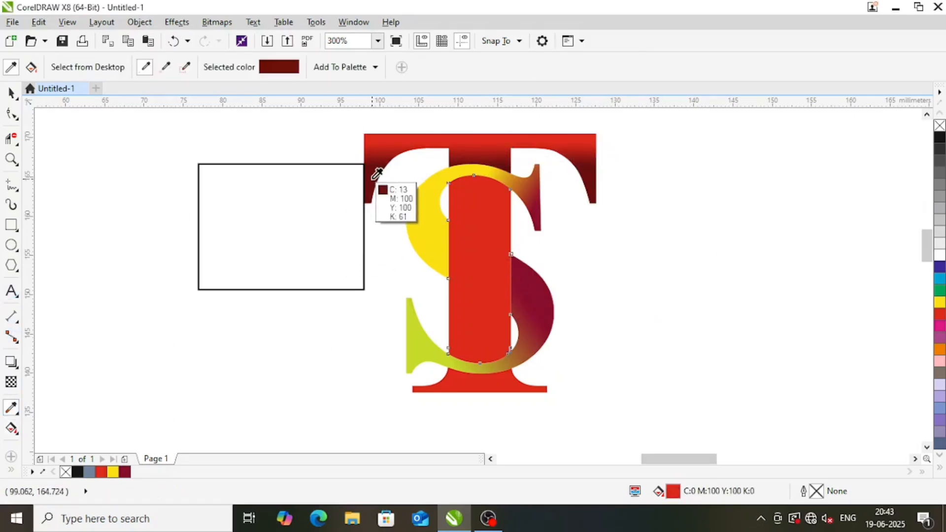
{"action": "left_click", "coordinate": [377, 173]}
{"action": "left_click", "coordinate": [476, 228]}
{"action": "key", "text": "space"}
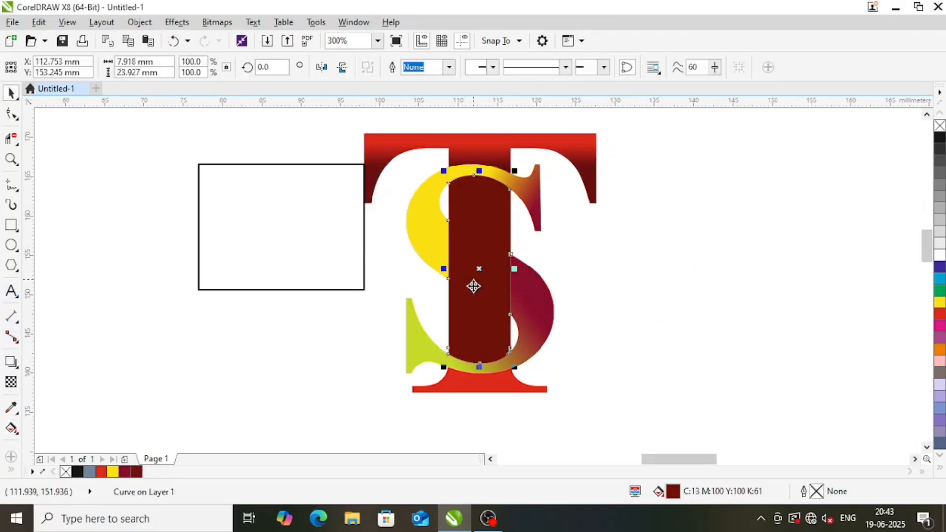
Sample yellow from the upper S piece and fill the T's base with it
{"action": "key", "text": "space"}
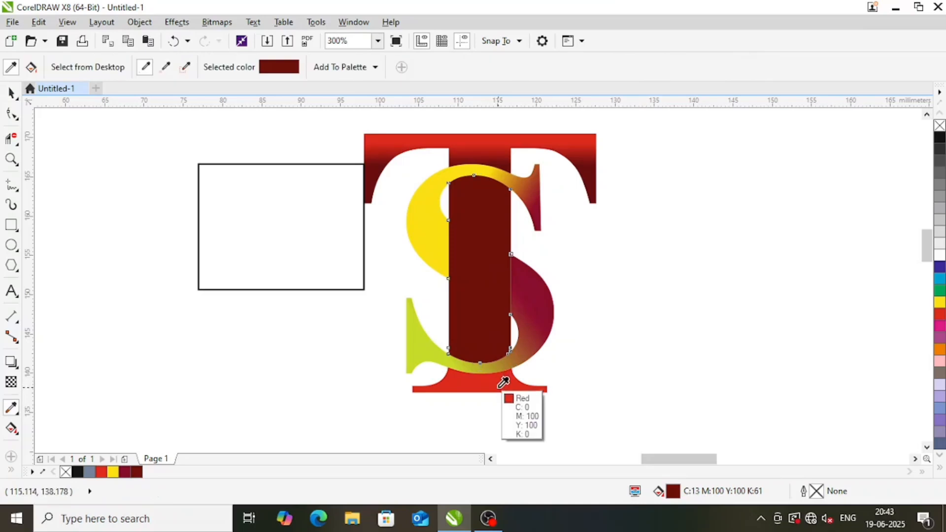
{"action": "key", "text": "space"}
{"action": "left_click", "coordinate": [435, 233]}
{"action": "key", "text": "space"}
{"action": "left_click", "coordinate": [436, 232]}
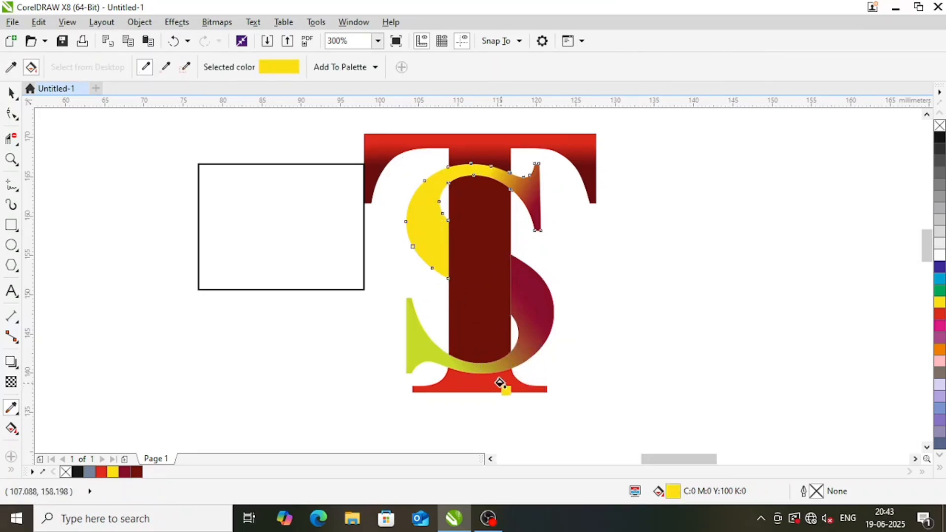
{"action": "left_click", "coordinate": [499, 383]}
{"action": "key", "text": "space"}
Apply a vertical linear fountain fill to the T's base, running from yellow down to dark red
{"action": "left_click", "coordinate": [494, 384]}
{"action": "left_click", "coordinate": [486, 332]}
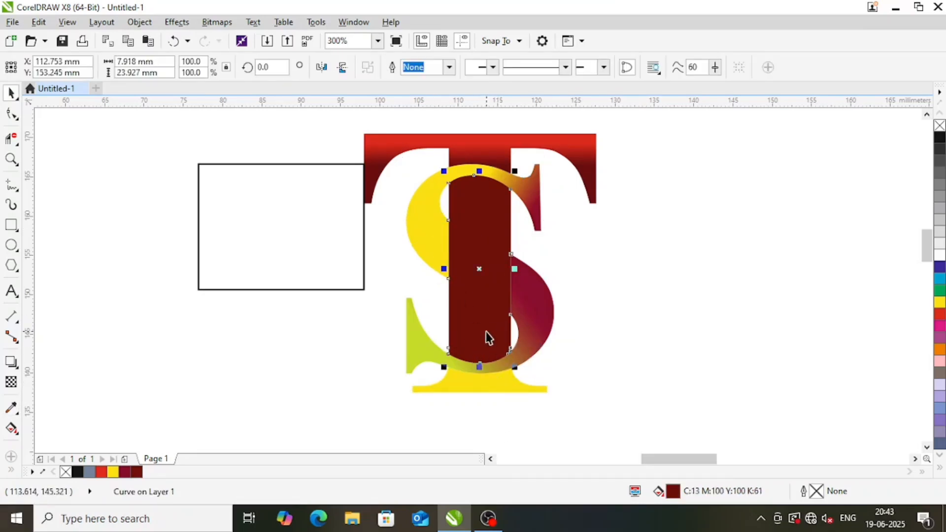
{"action": "left_click", "coordinate": [490, 384]}
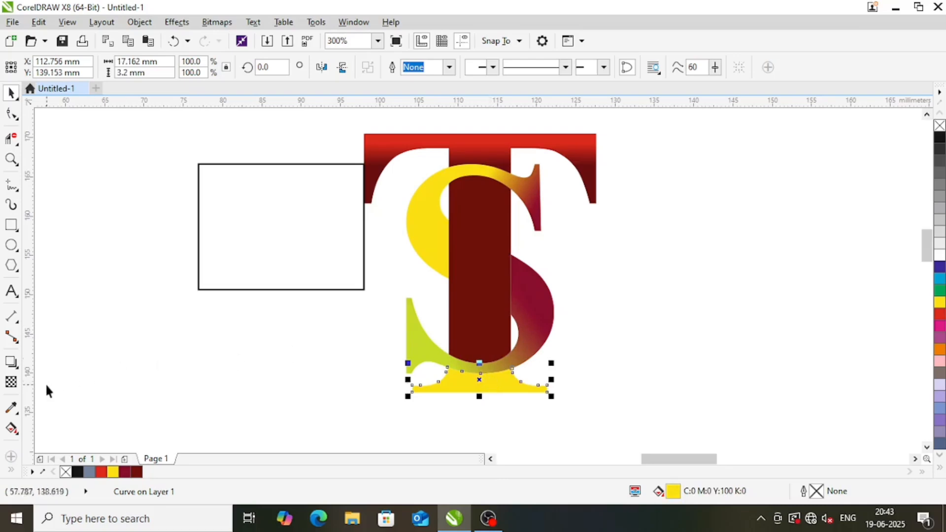
{"action": "left_click", "coordinate": [15, 431]}
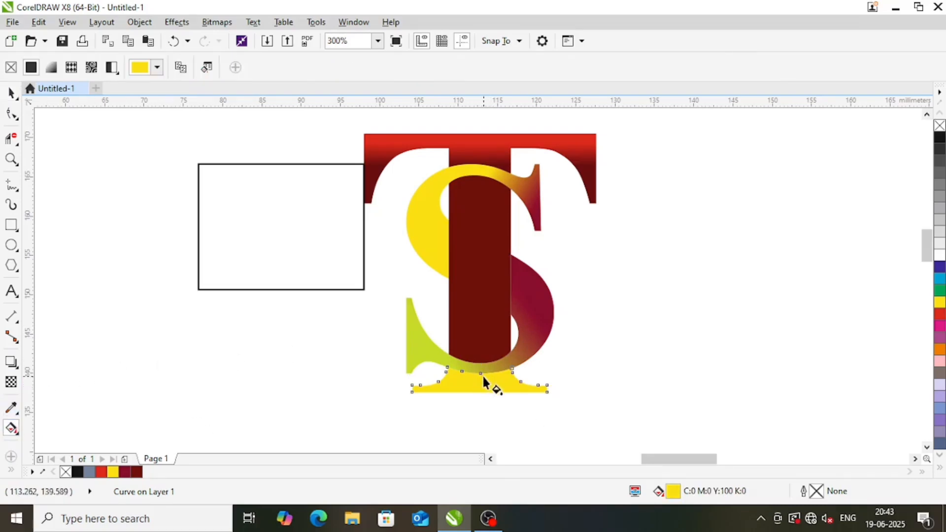
{"action": "left_click_drag", "start_coordinate": [481, 374], "coordinate": [479, 392]}
{"action": "left_click", "coordinate": [513, 389]}
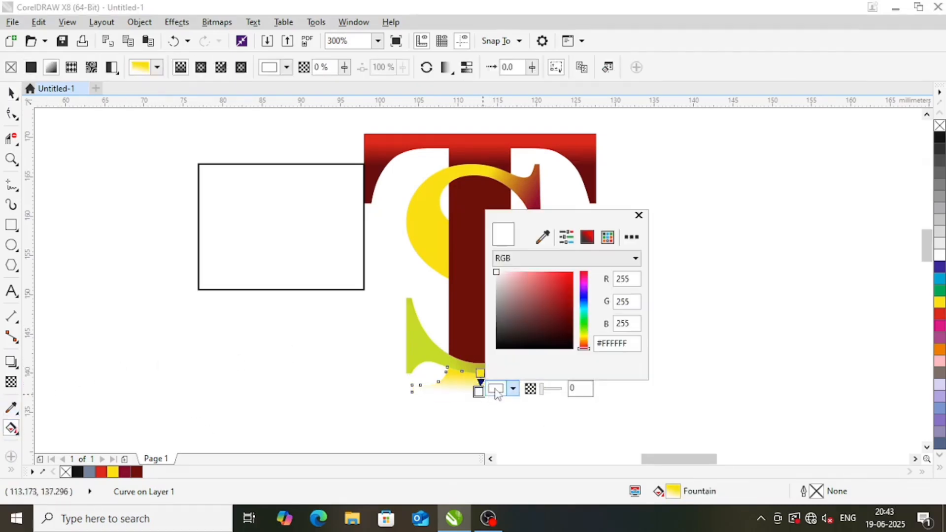
{"action": "left_click", "coordinate": [573, 302]}
{"action": "left_click", "coordinate": [689, 194]}
{"action": "key", "text": "space"}
{"action": "left_click", "coordinate": [699, 309]}
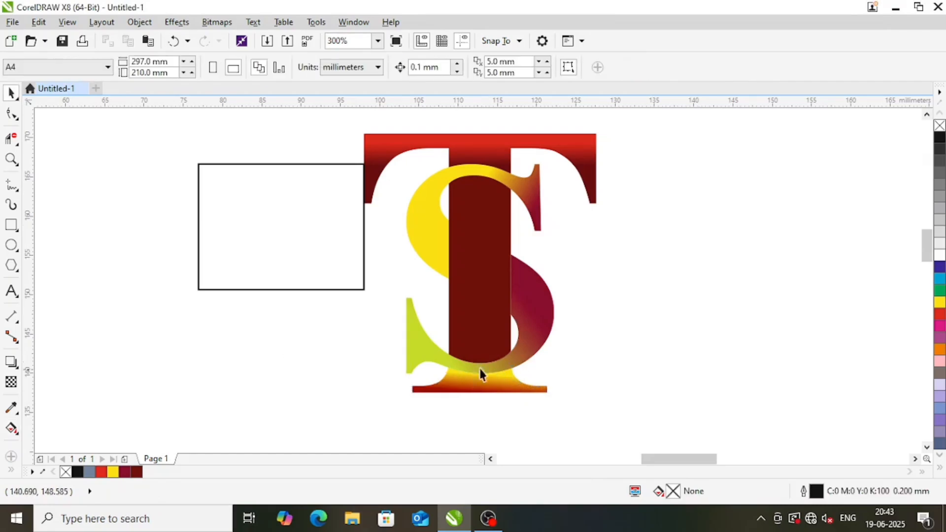
Sample the yellow C:0 M:5 Y:100 K:1 from the T's base and fill the T's stem with it
{"action": "left_click", "coordinate": [12, 408]}
{"action": "left_click", "coordinate": [502, 375]}
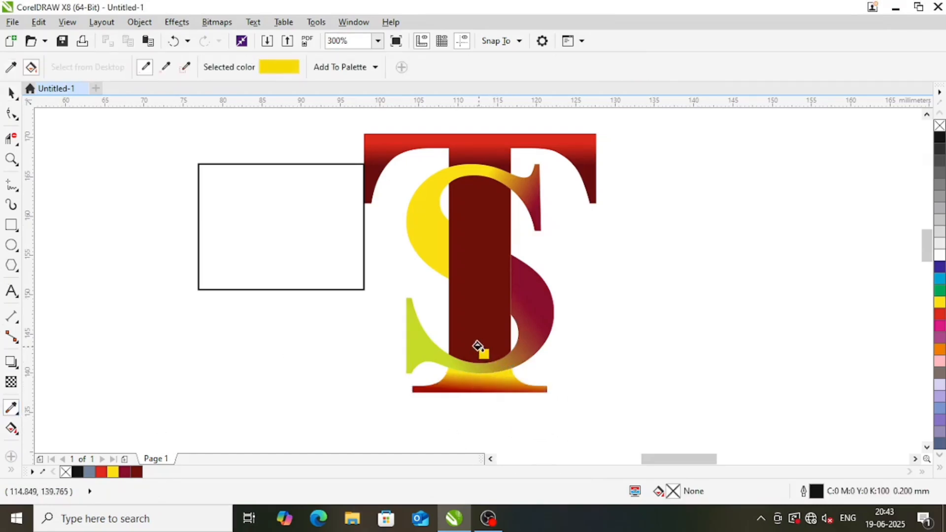
{"action": "left_click", "coordinate": [481, 348]}
Apply a vertical linear fountain fill to the T's stem, with its lower end sampled as yellow C:0 M:0 Y:100 K:0
{"action": "key", "text": "space"}
{"action": "left_click", "coordinate": [482, 239]}
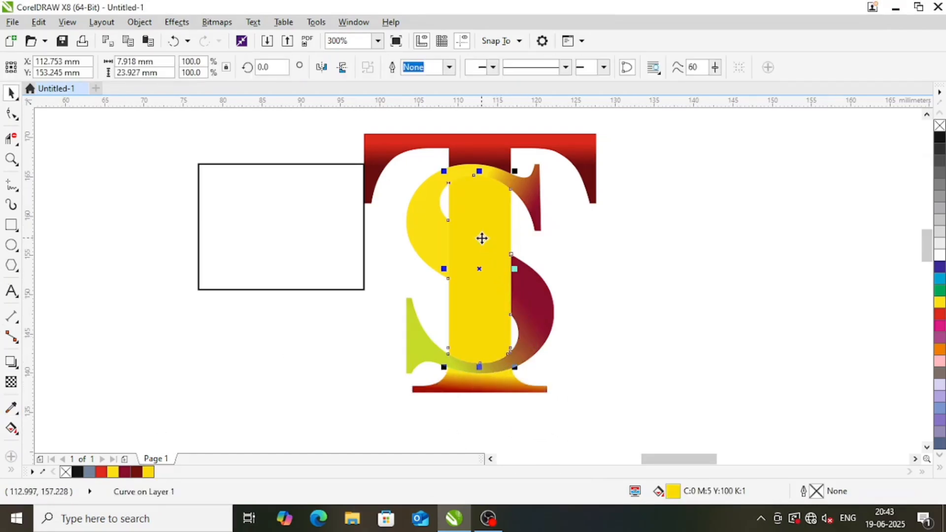
{"action": "left_click", "coordinate": [12, 428]}
{"action": "left_click_drag", "start_coordinate": [483, 184], "coordinate": [480, 345]}
{"action": "left_click", "coordinate": [513, 345]}
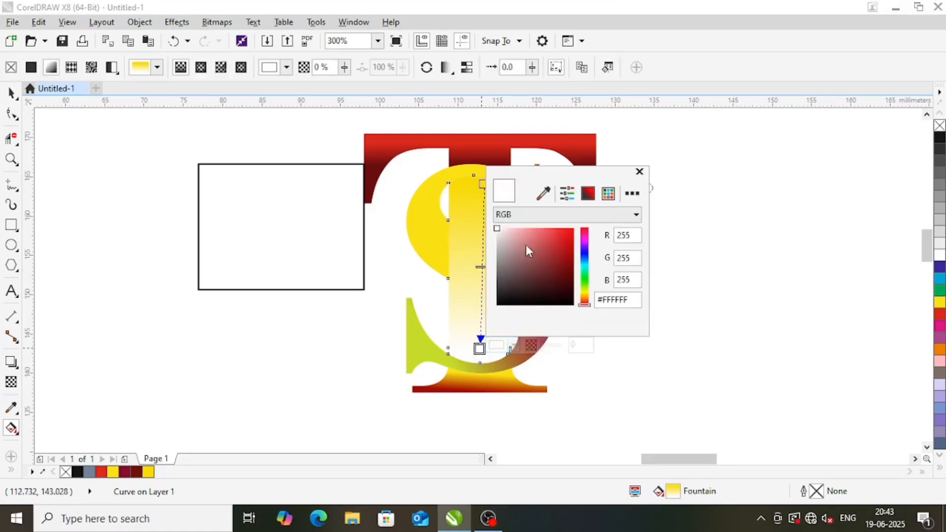
{"action": "left_click", "coordinate": [543, 193]}
{"action": "left_click", "coordinate": [510, 366]}
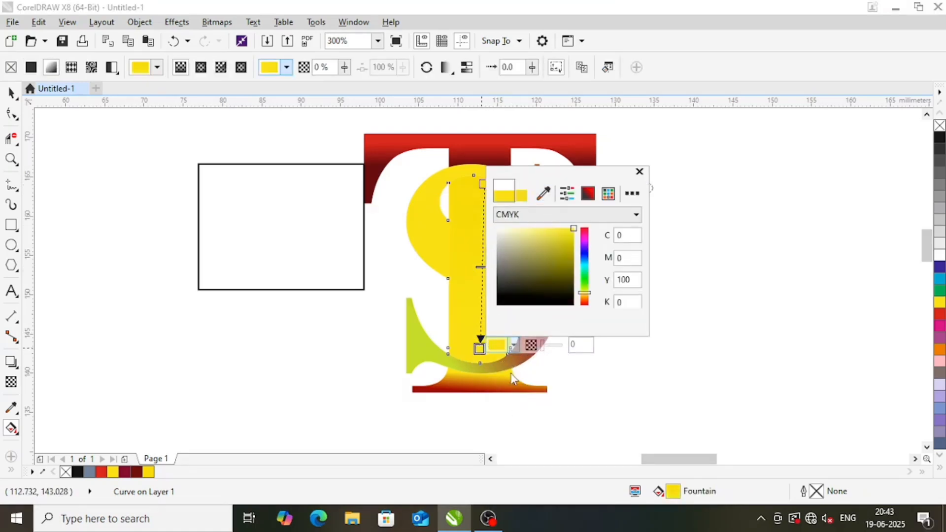
Set the upper end of the stem's fountain fill to the dark red C:13 M:100 Y:100 K:61 sampled from the T's top piece
{"action": "left_click", "coordinate": [484, 184]}
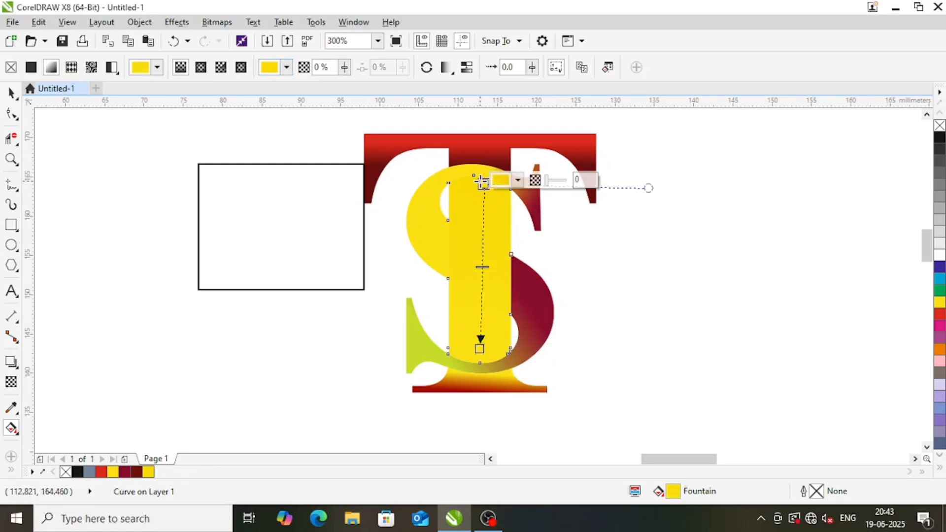
{"action": "left_click", "coordinate": [511, 180]}
{"action": "left_click", "coordinate": [547, 215]}
{"action": "left_click", "coordinate": [400, 187]}
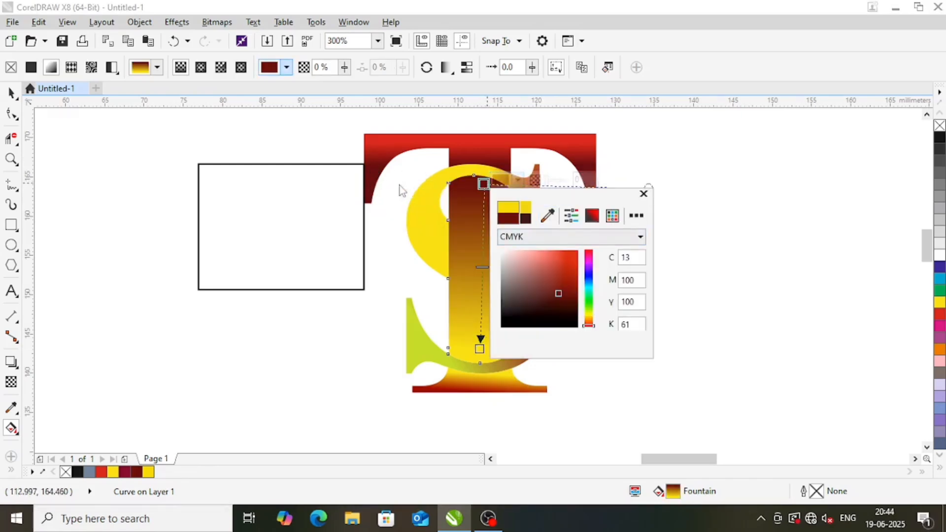
{"action": "left_click", "coordinate": [728, 237]}
{"action": "key", "text": "space"}
{"action": "left_click", "coordinate": [593, 282]}
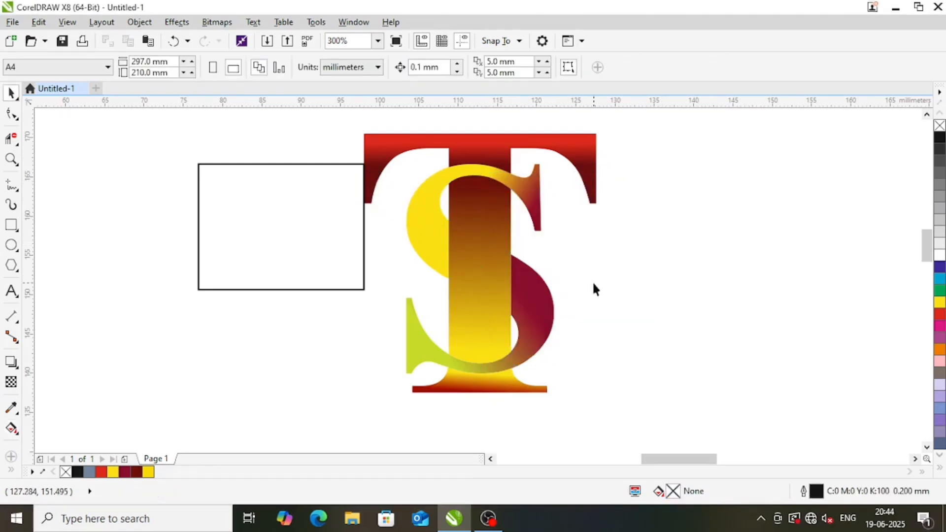
Delete the empty outlined rectangle beside the monogram
{"action": "scroll", "coordinate": [503, 263], "scroll_direction": "down", "scroll_amount": 1}
{"action": "key", "text": "F2"}
{"action": "left_click_drag", "start_coordinate": [342, 171], "coordinate": [607, 358]}
{"action": "left_click", "coordinate": [308, 279]}
{"action": "key", "text": "Delete"}
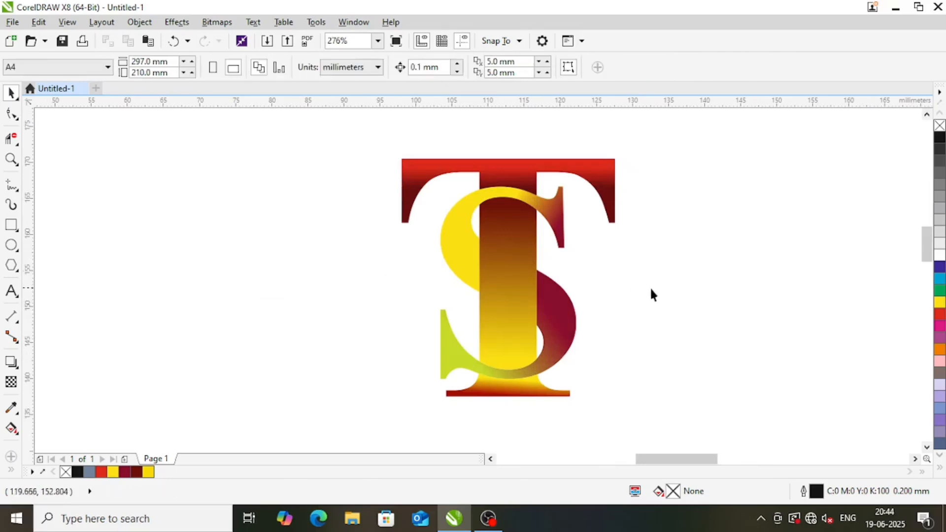
Examine the monogram's gradients and its separate S and T pieces
{"action": "scroll", "coordinate": [542, 272], "scroll_direction": "down", "scroll_amount": 1}
{"action": "key", "text": "F2"}
{"action": "left_click_drag", "start_coordinate": [423, 179], "coordinate": [645, 345]}
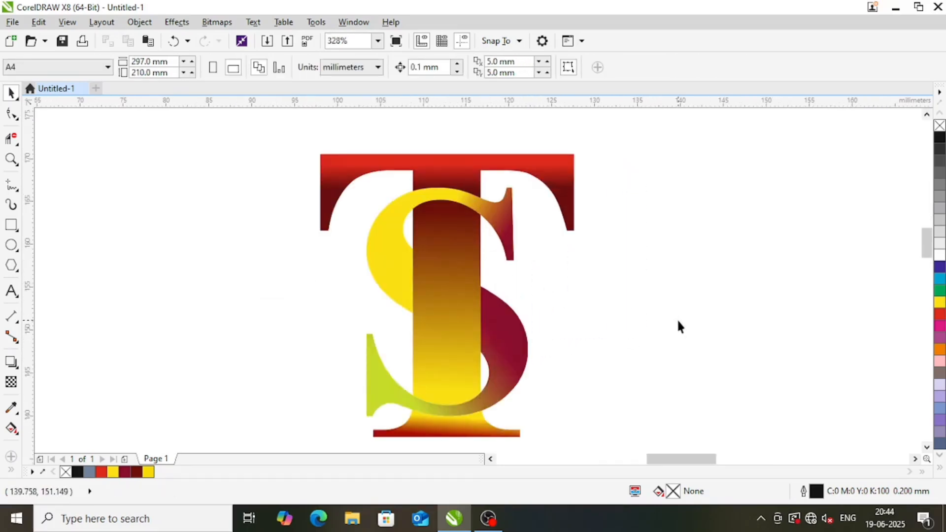
{"action": "left_click", "coordinate": [390, 276]}
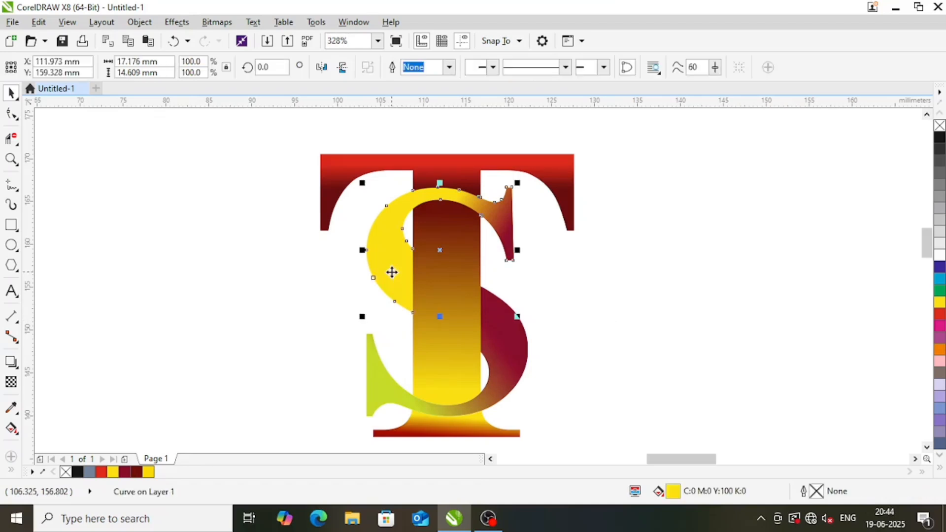
{"action": "left_click", "coordinate": [451, 168]}
{"action": "left_click", "coordinate": [611, 286]}
{"action": "scroll", "coordinate": [461, 203], "scroll_direction": "down", "scroll_amount": 1}
{"action": "key", "text": "F2"}
{"action": "left_click_drag", "start_coordinate": [356, 158], "coordinate": [583, 336]}
{"action": "left_click", "coordinate": [475, 276]}
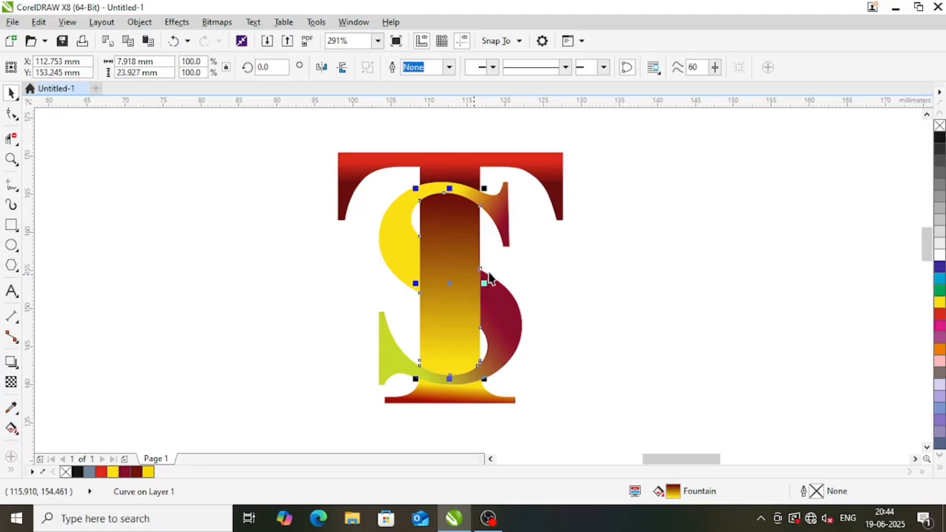
{"action": "left_click", "coordinate": [597, 278]}
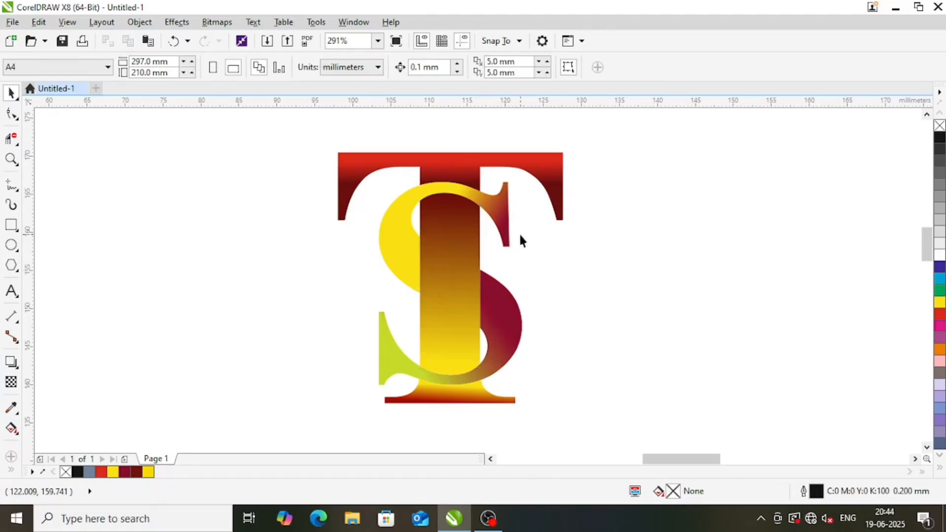
{"action": "left_click", "coordinate": [409, 162]}
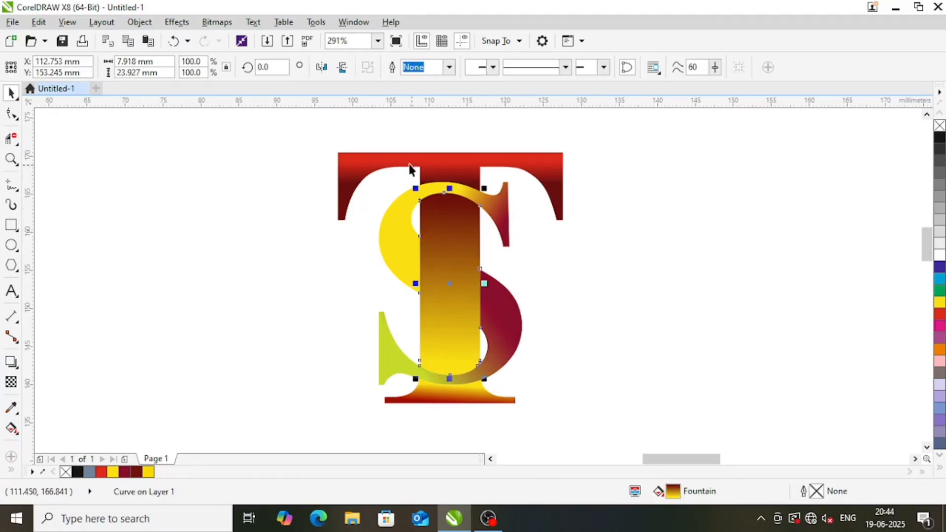
{"action": "left_click", "coordinate": [651, 301]}
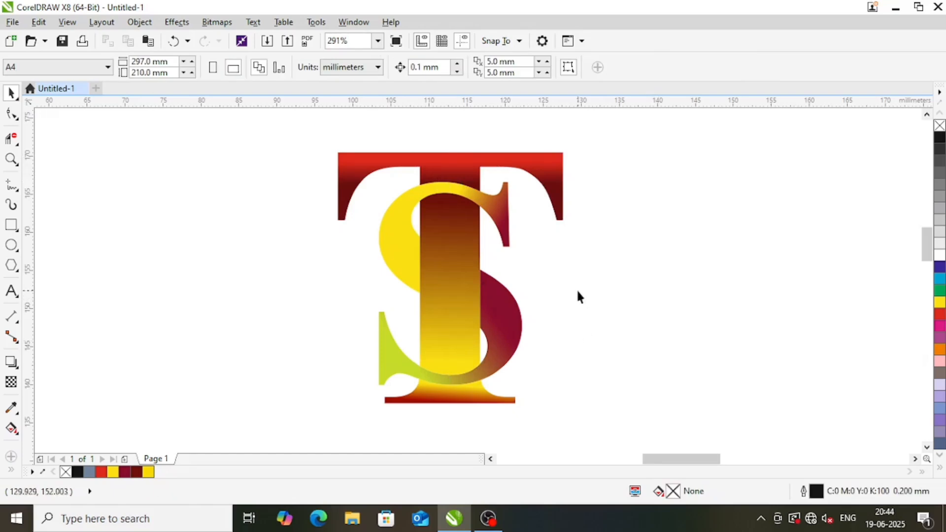